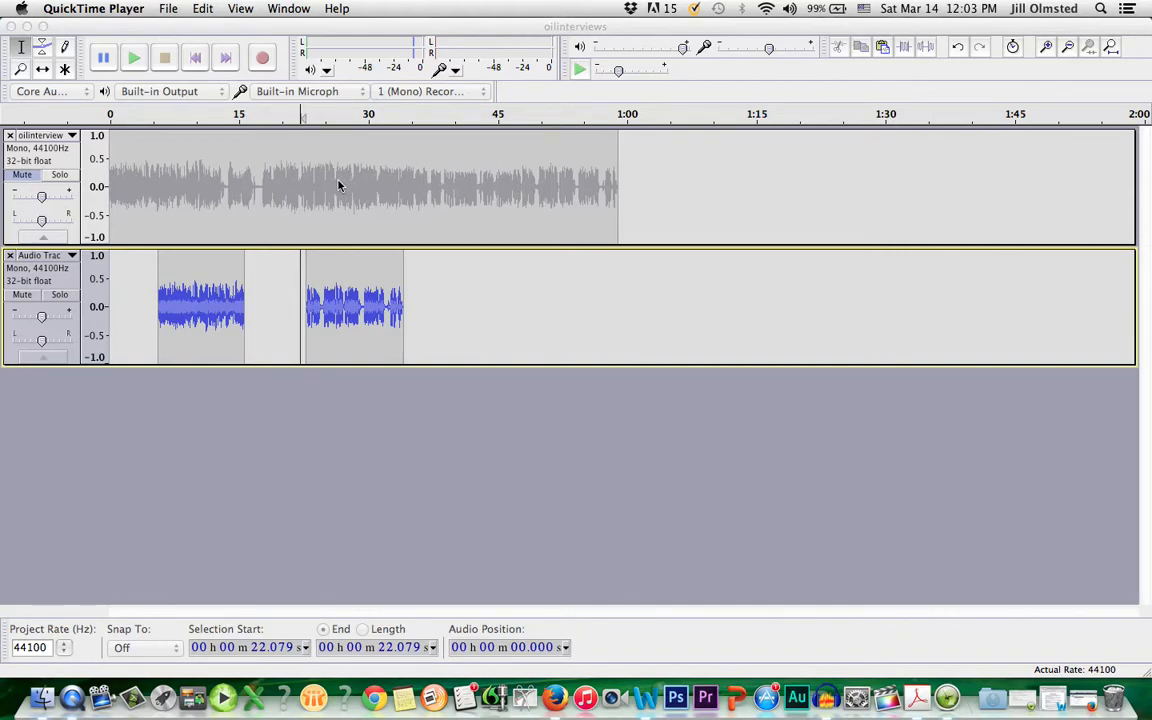
- Remove the muted oilinterviews track from the project, keeping the track with the two edited interview clips
click(11, 137)
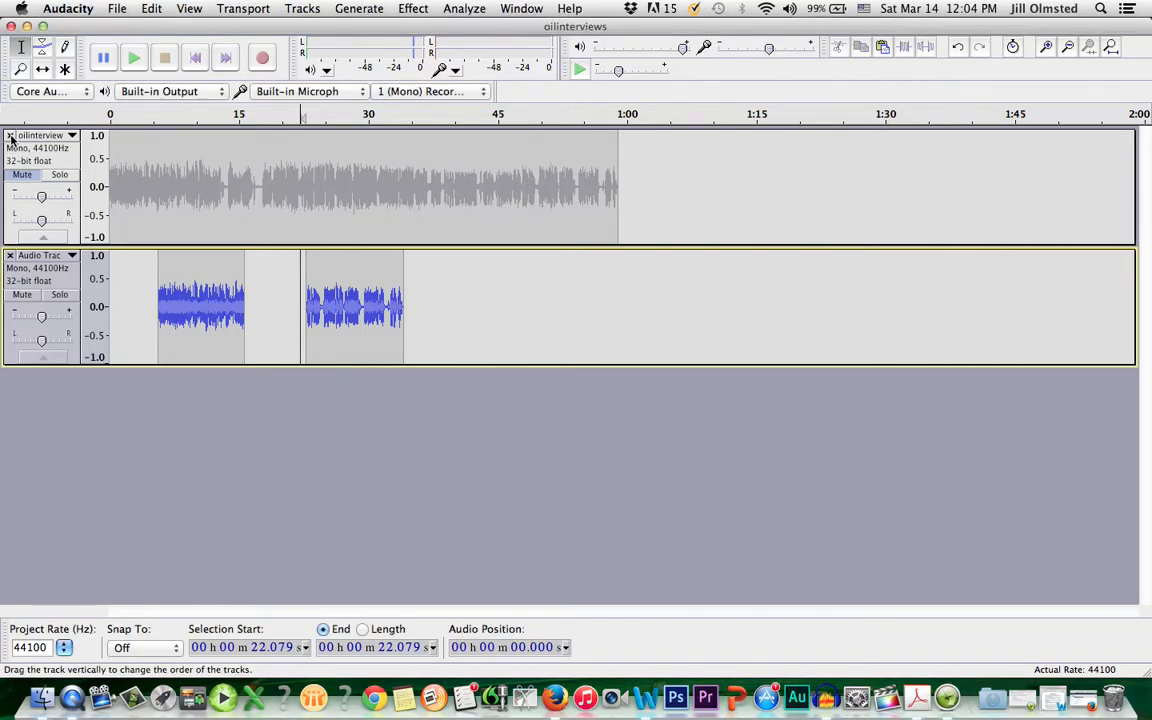
click(10, 135)
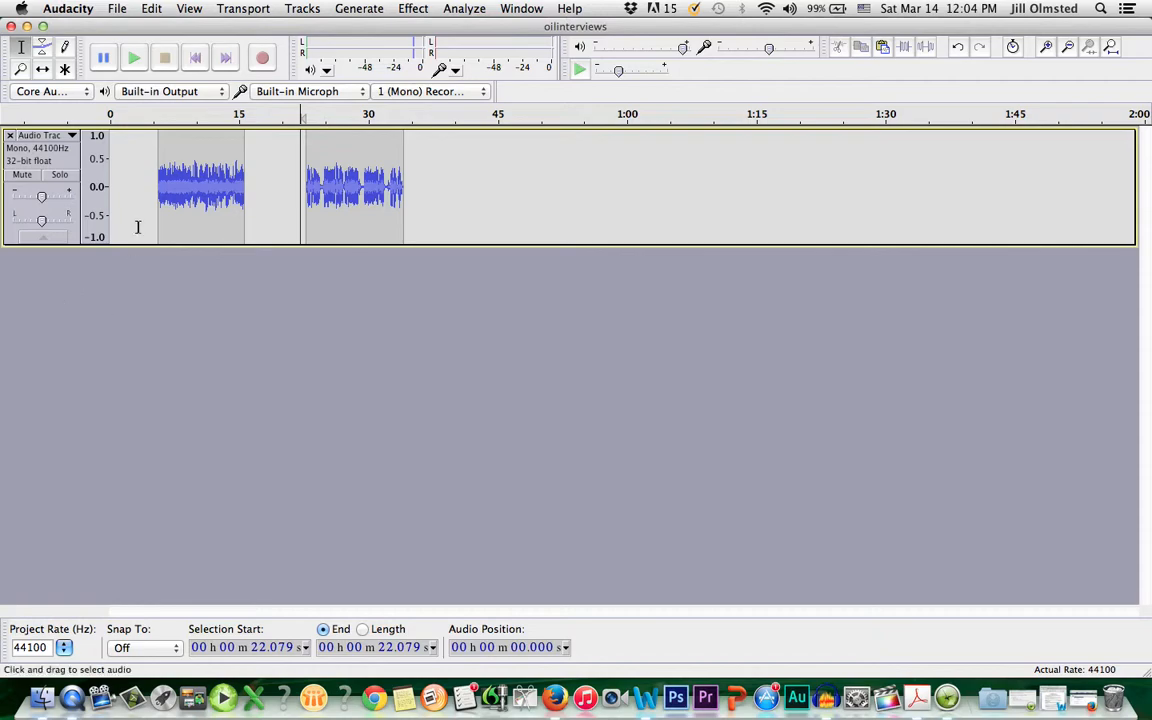
- Import oilnatsnd.wav from the Desktop, reading it directly from the original, and convert its stereo track to mono
click(117, 9)
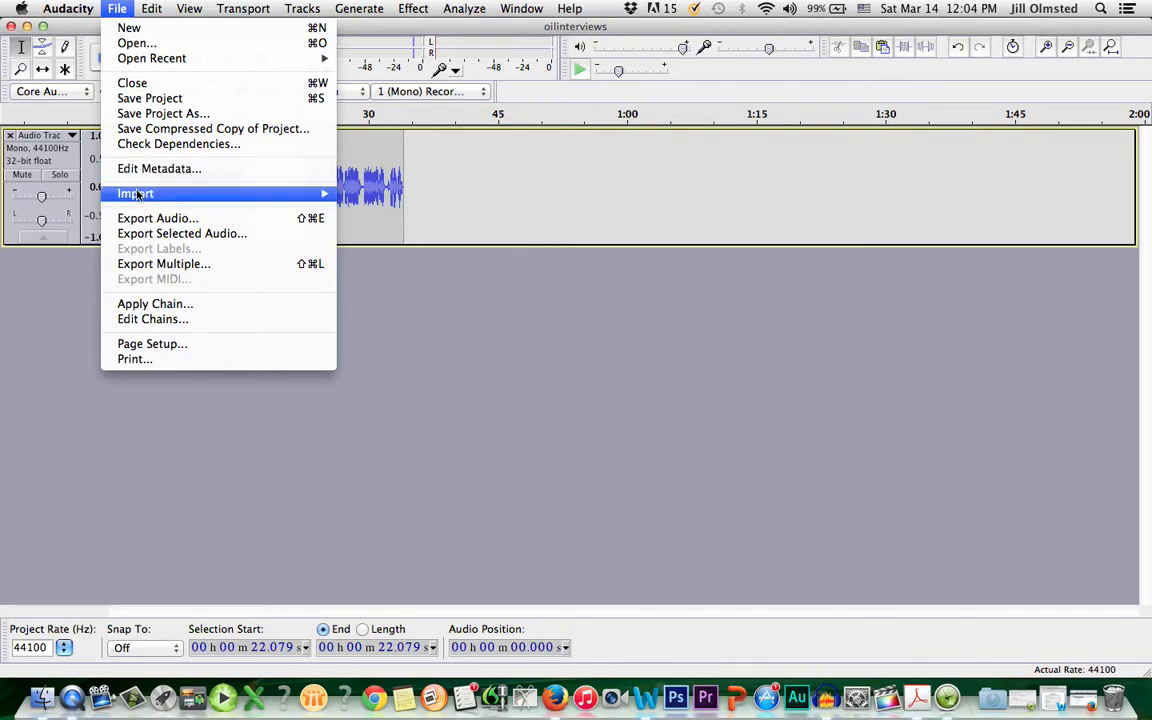
mouse_move(160, 195)
click(358, 197)
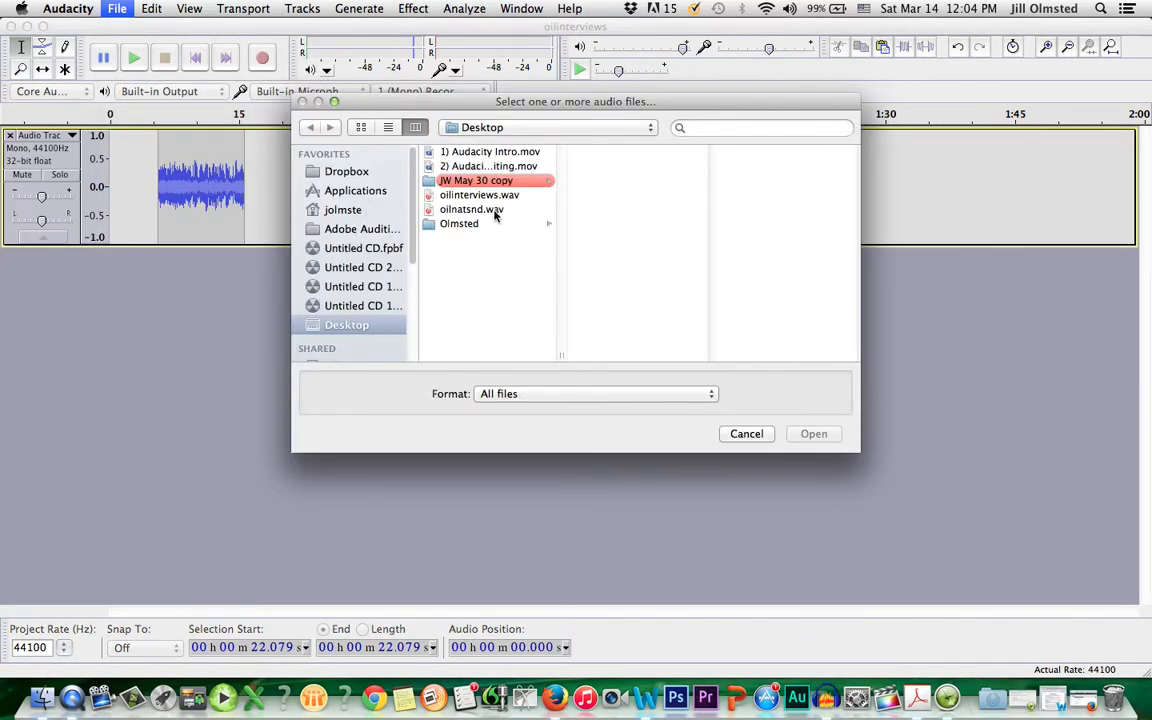
click(460, 211)
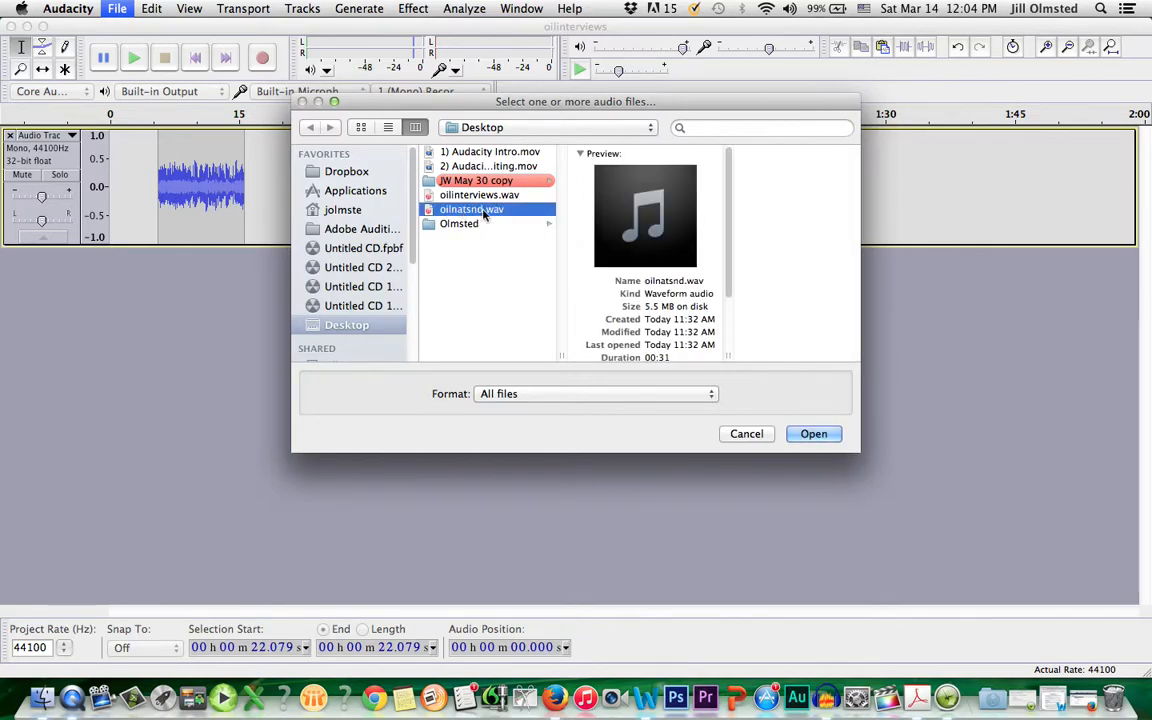
click(810, 434)
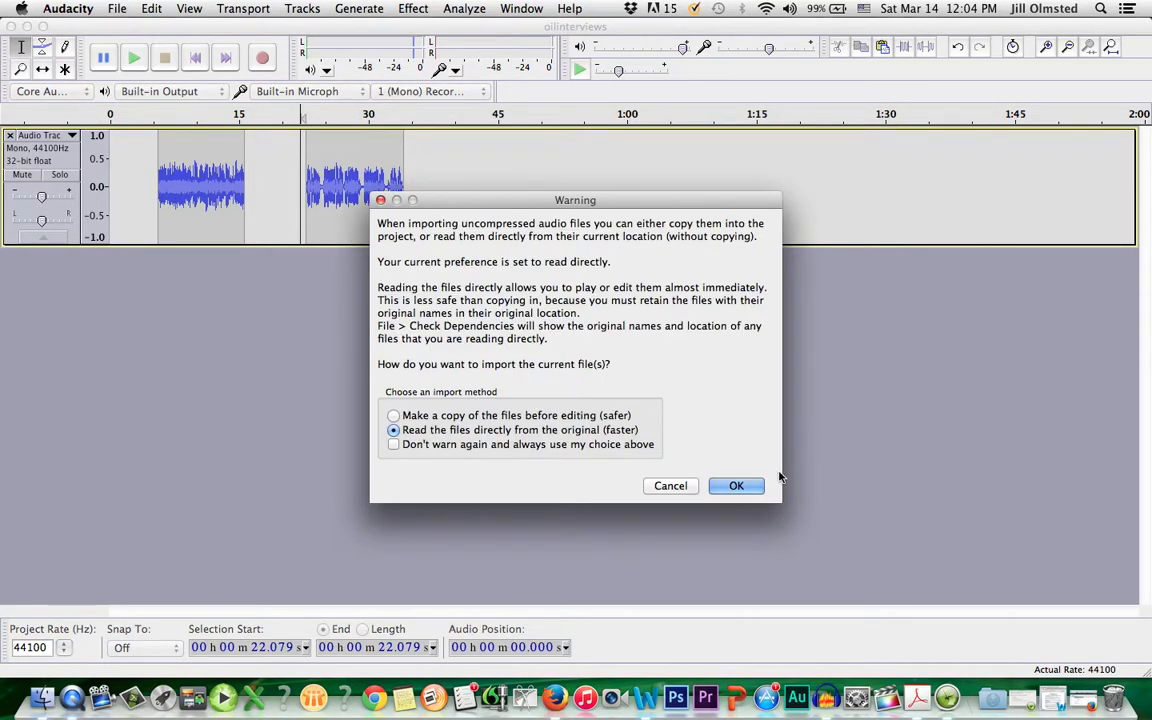
click(736, 489)
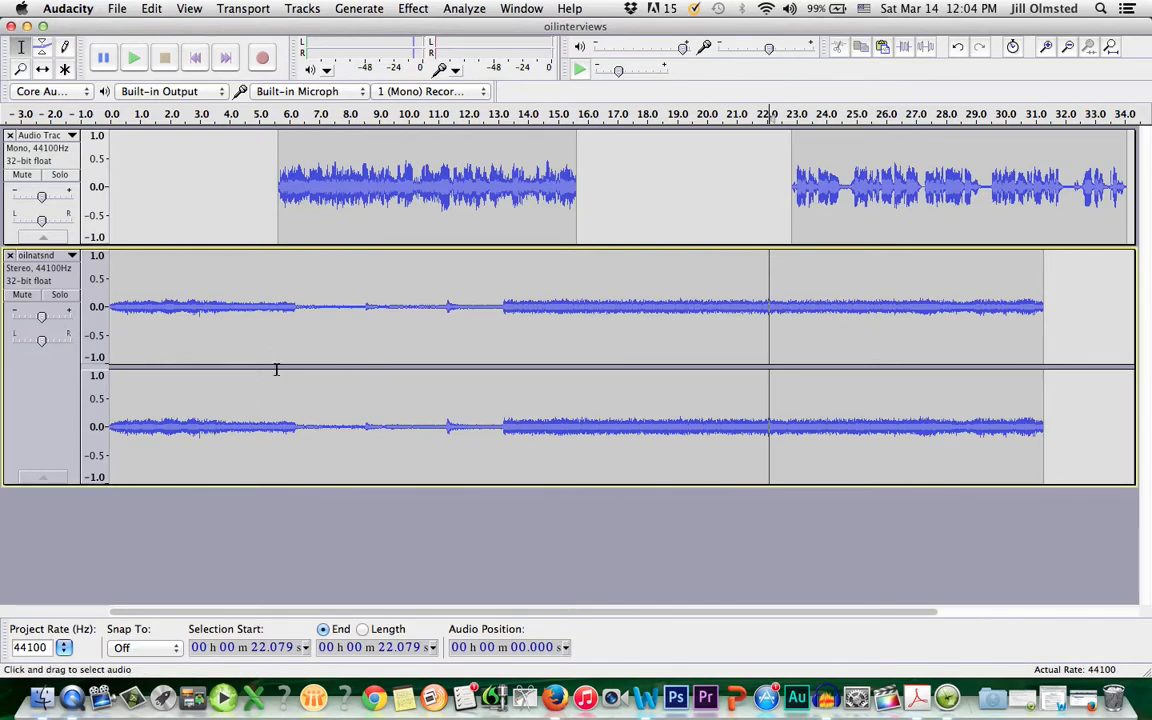
click(302, 9)
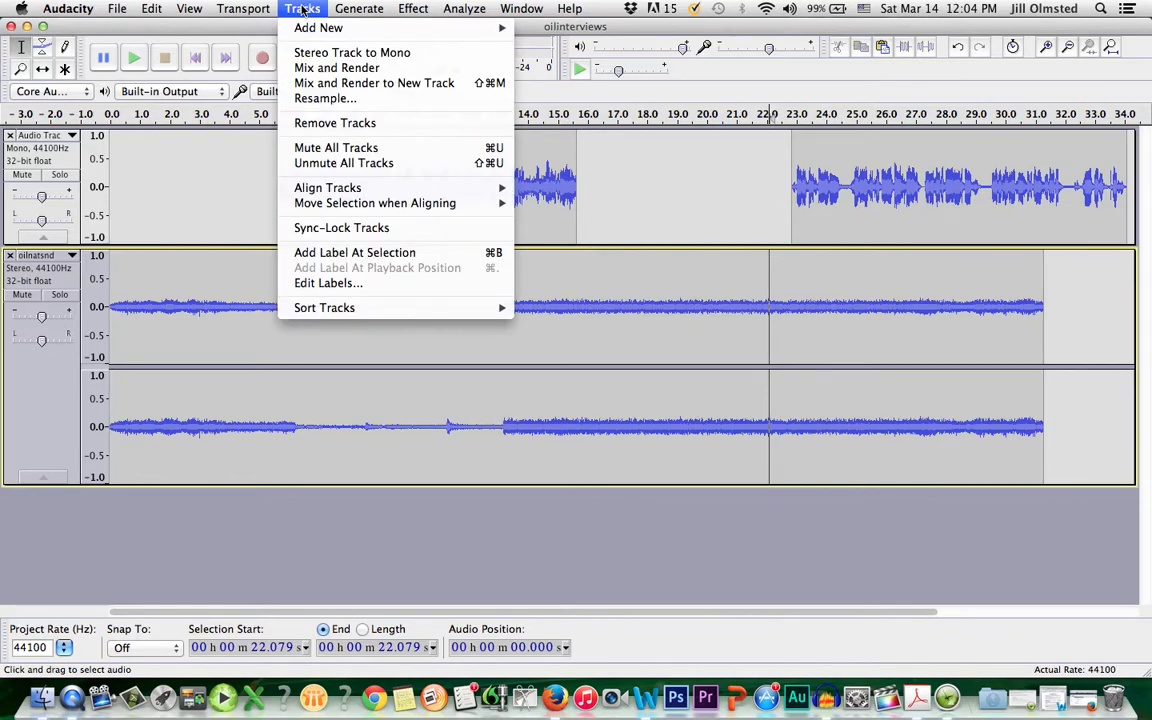
click(310, 53)
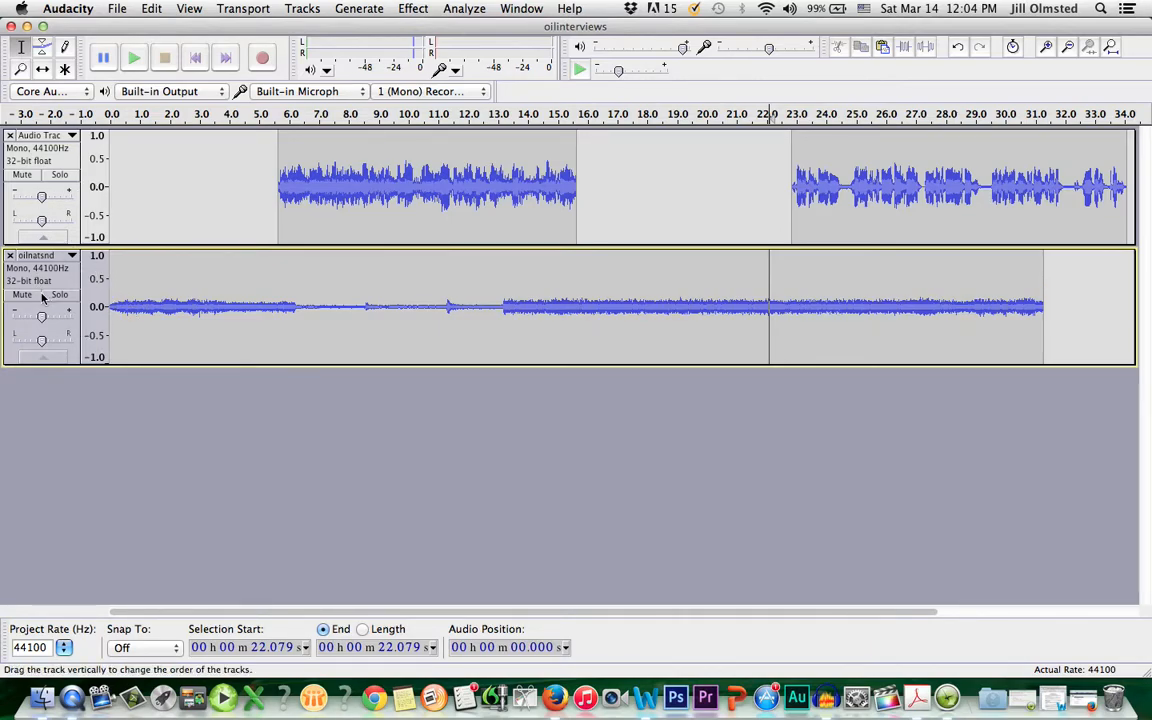
- Play the beginning of the oilnatsnd track to hear the natural sound before the first interview clip
click(114, 267)
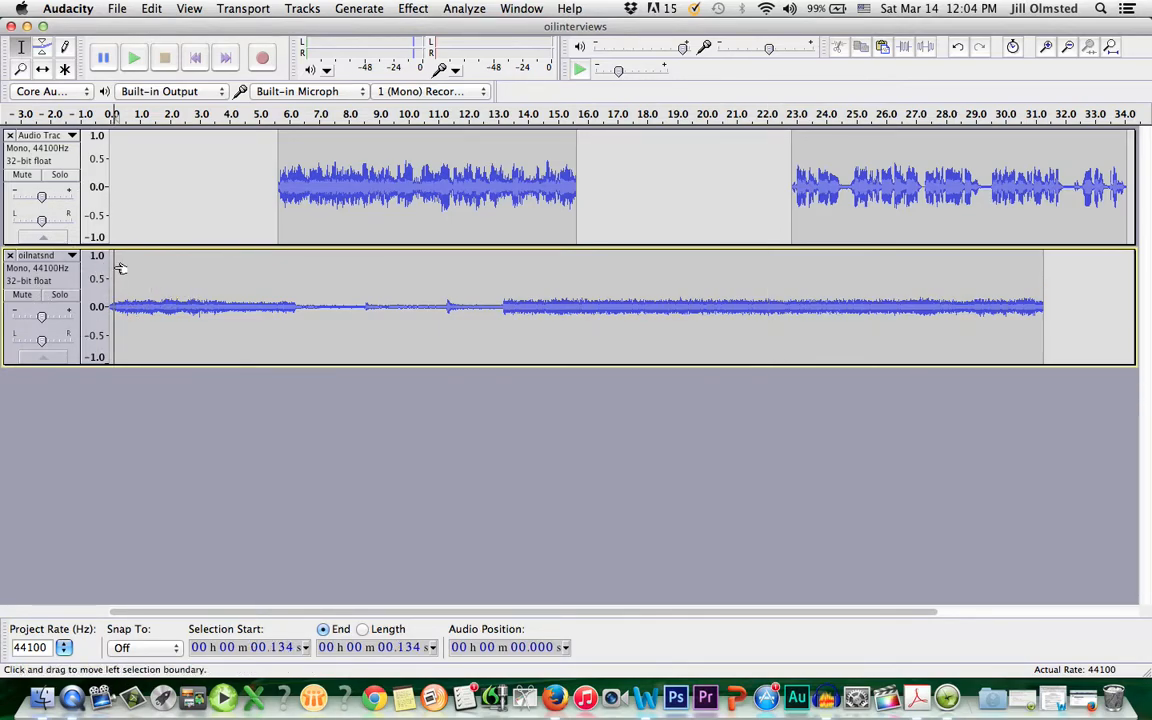
key(space)
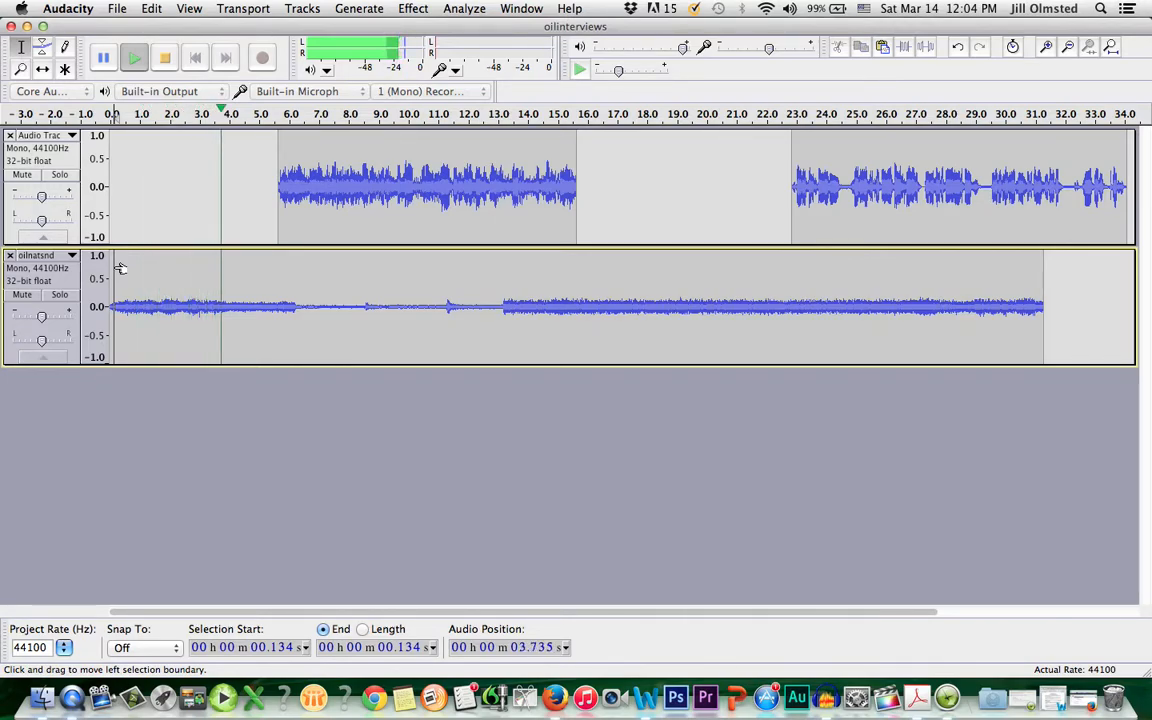
key(space)
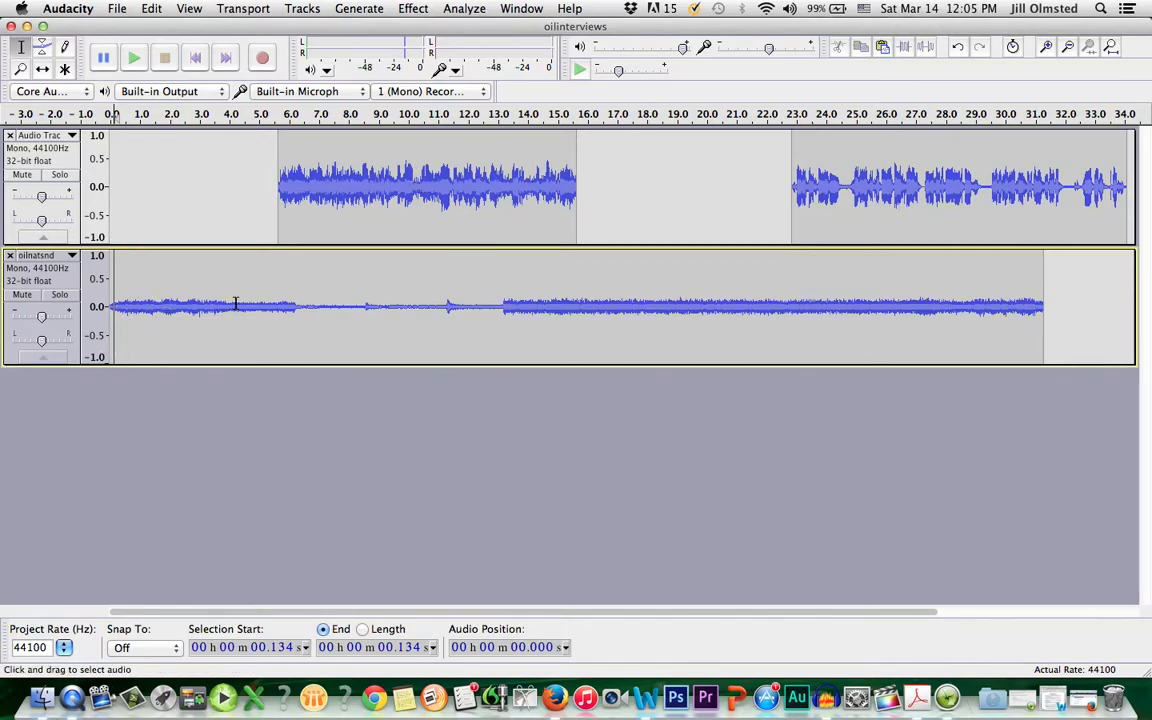
- Shift the first interview clip earlier so it starts at about 2 seconds
click(43, 69)
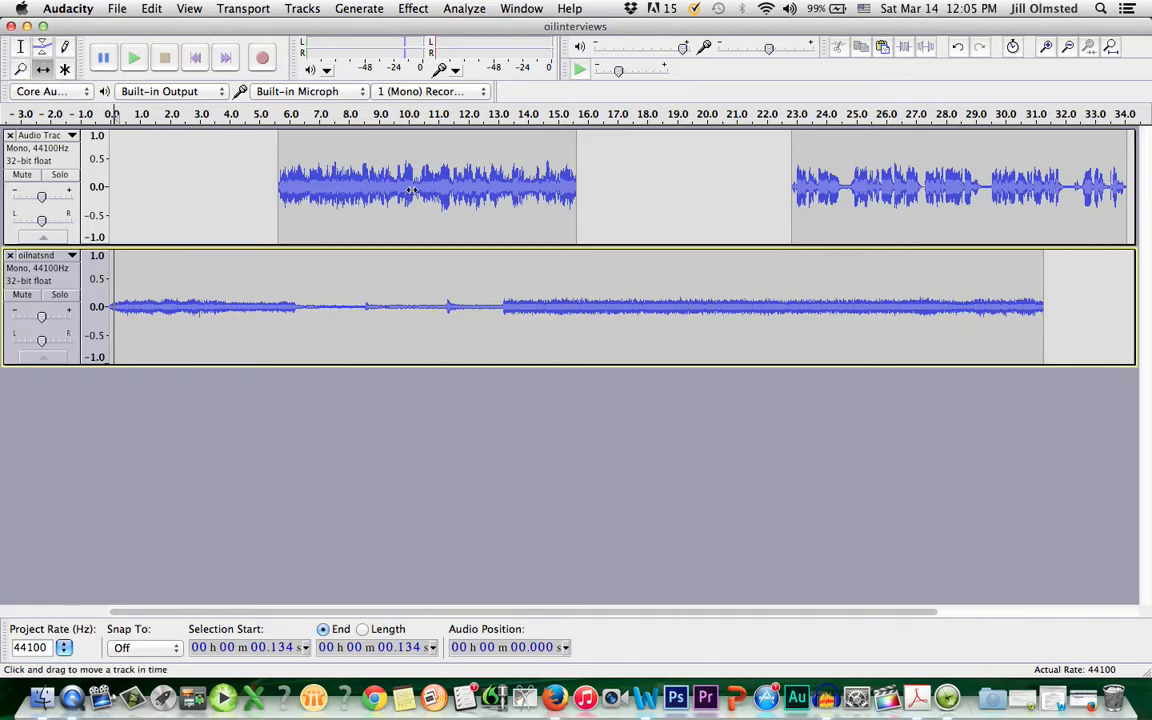
drag(377, 152, 270, 159)
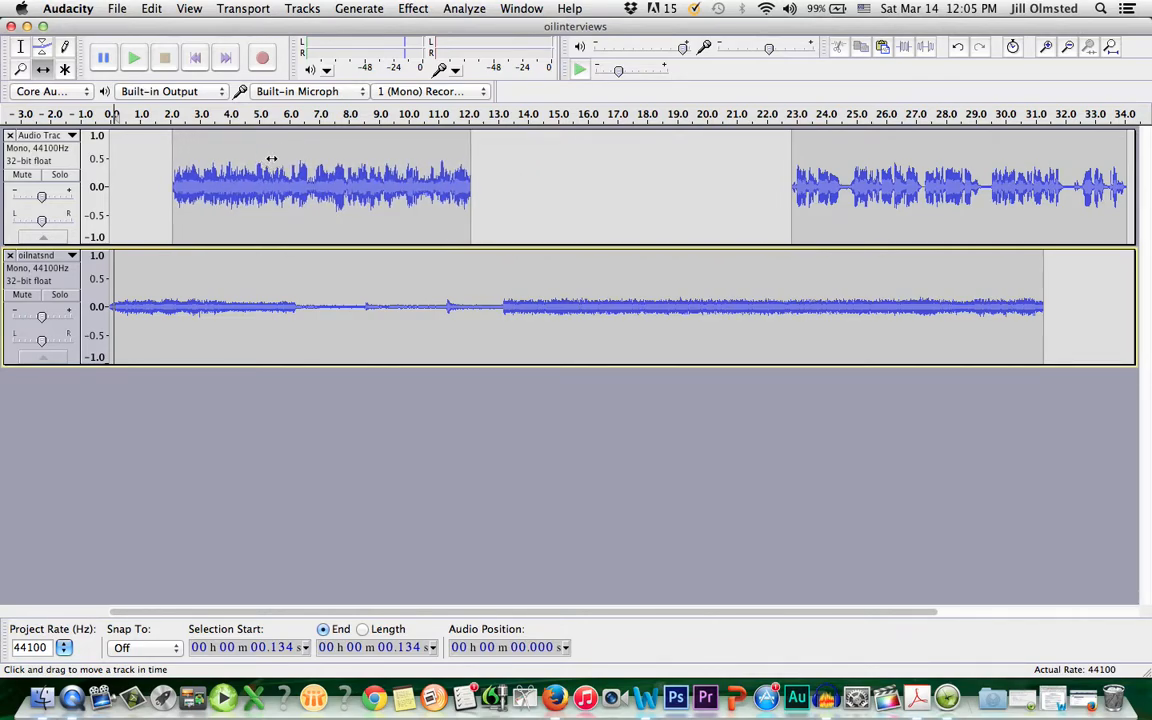
click(20, 46)
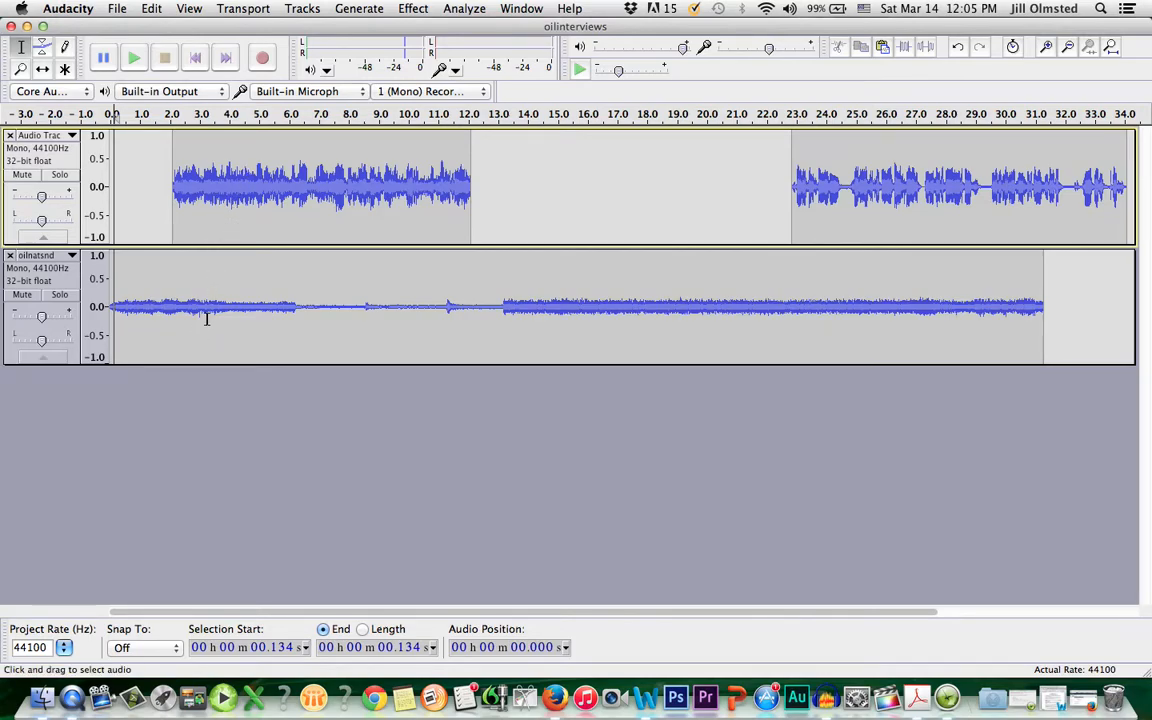
- Listen to the first interview clip against the natural sound from the start, then from about 7.6 and 4.2 seconds
key(space)
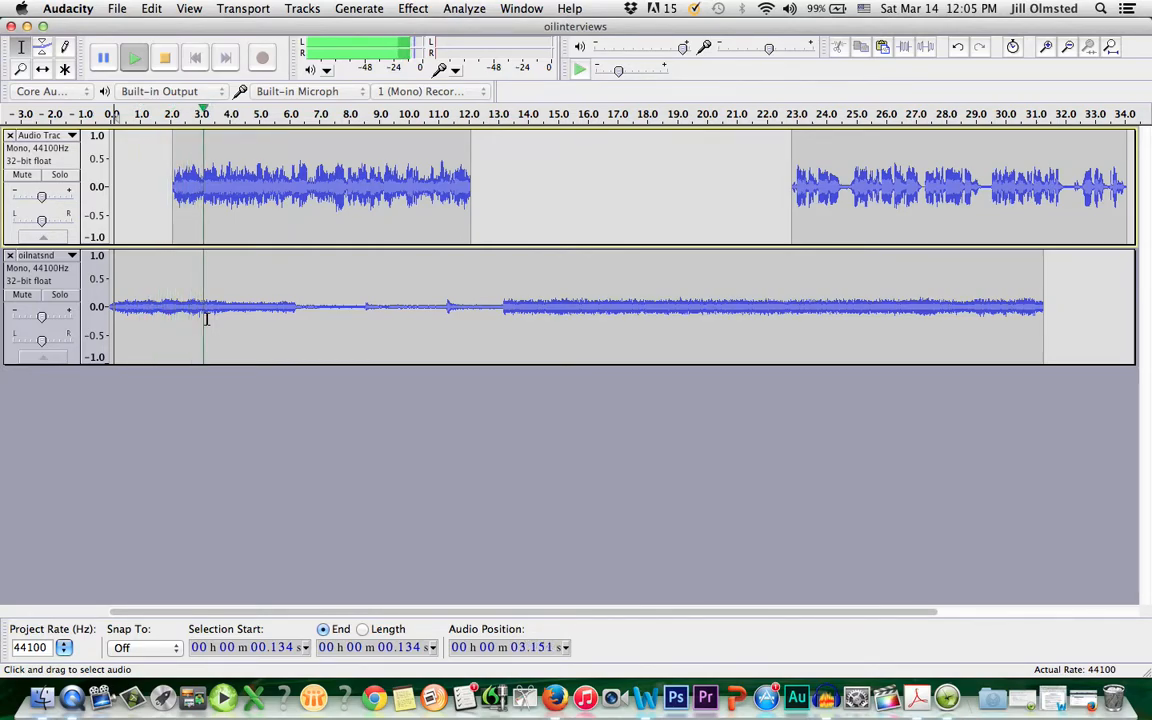
key(space)
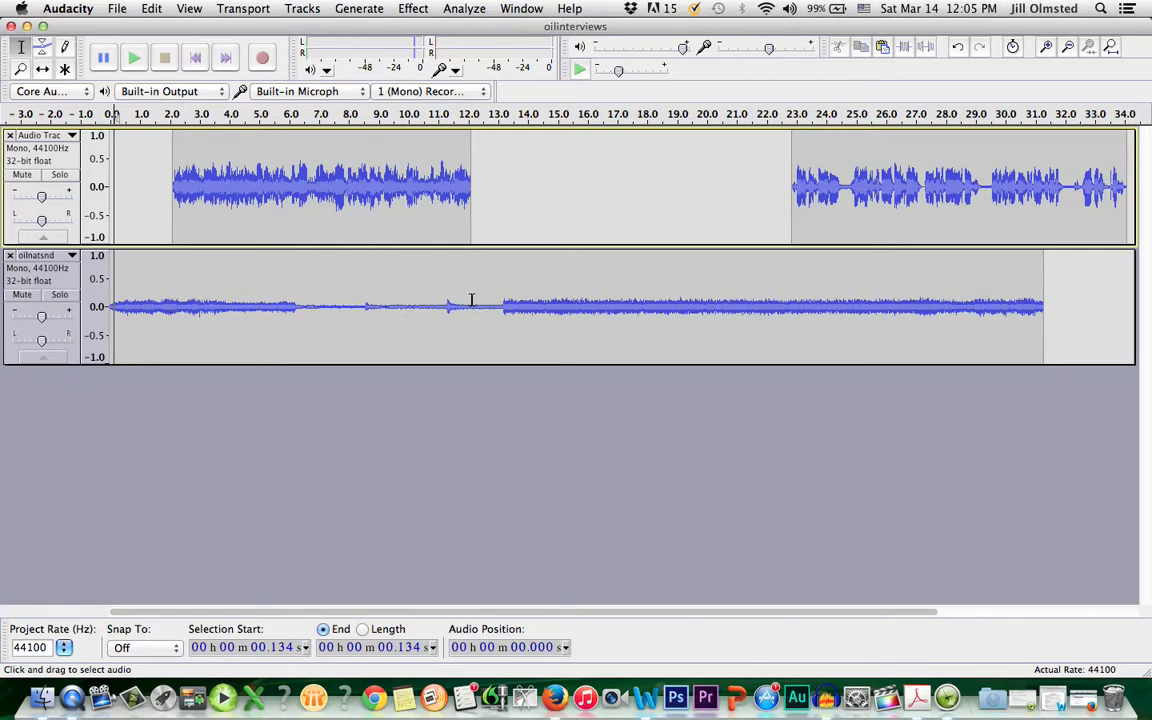
click(338, 306)
key(space)
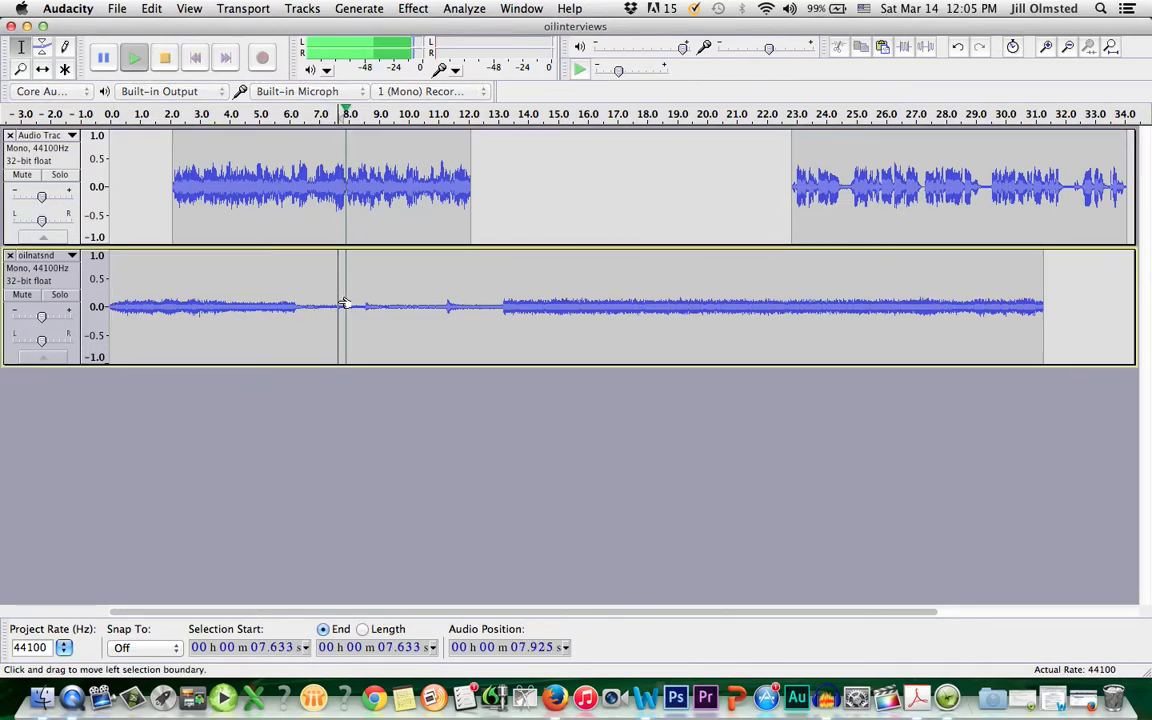
key(space)
click(237, 305)
key(space)
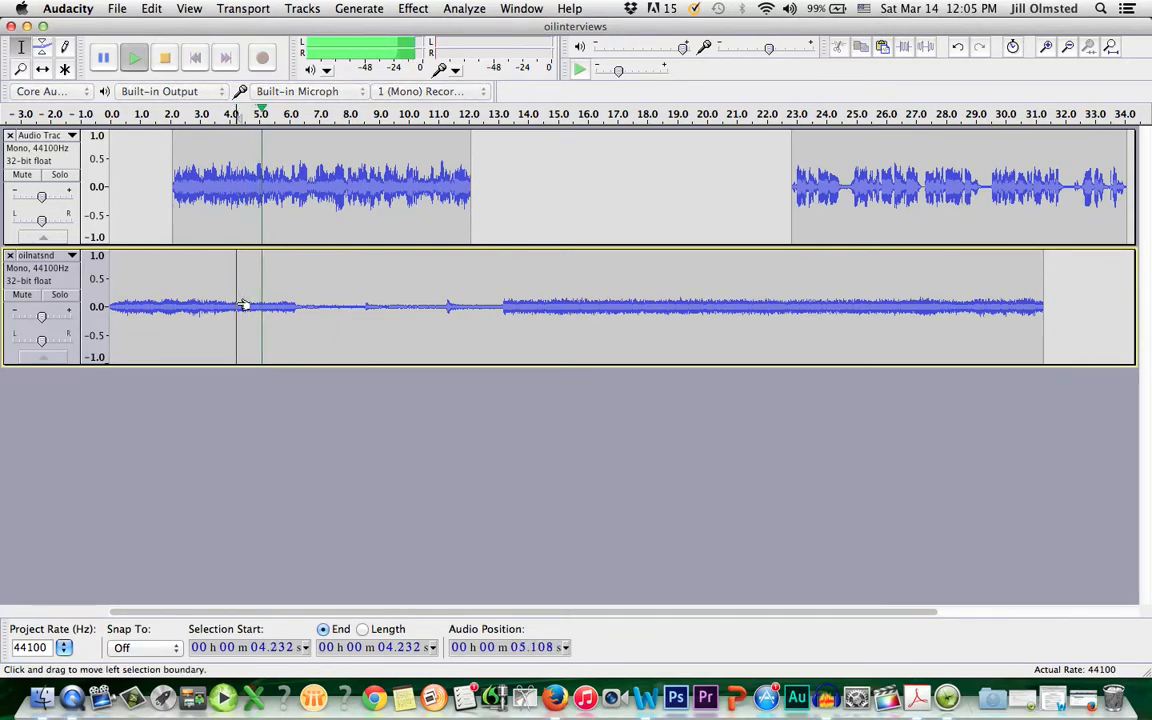
key(space)
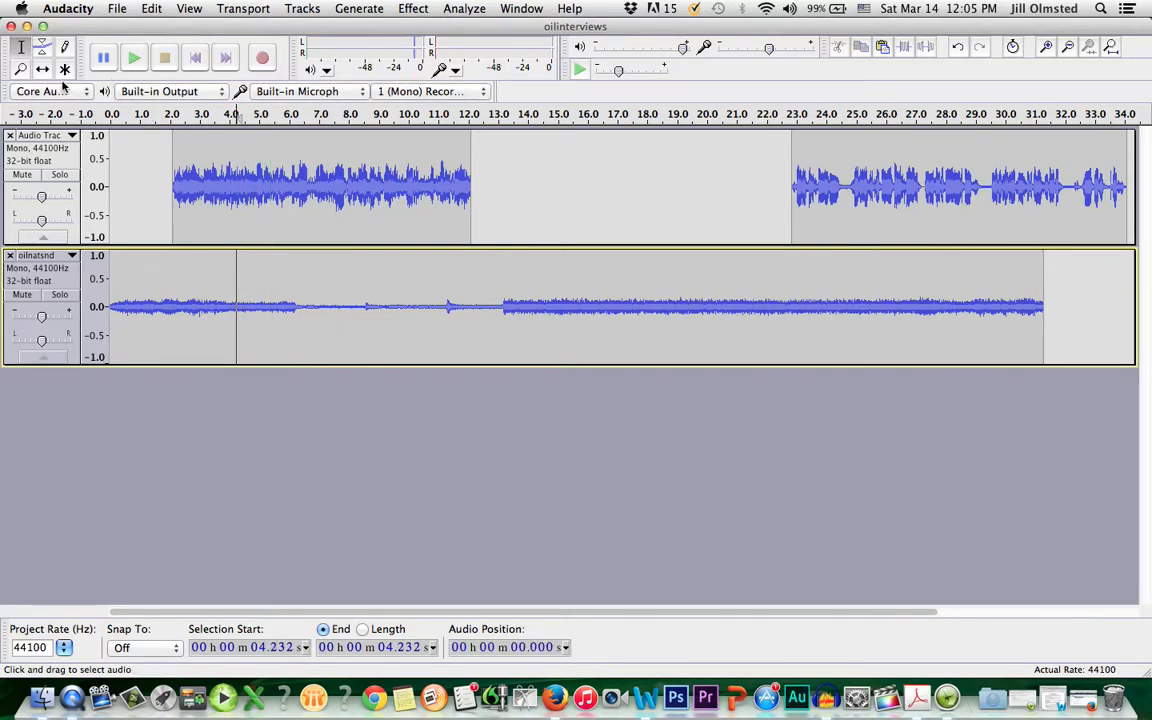
- Use the Envelope tool to duck the oilnatsnd track to near silence from about 2 to 12 seconds, restoring full volume after that
click(41, 47)
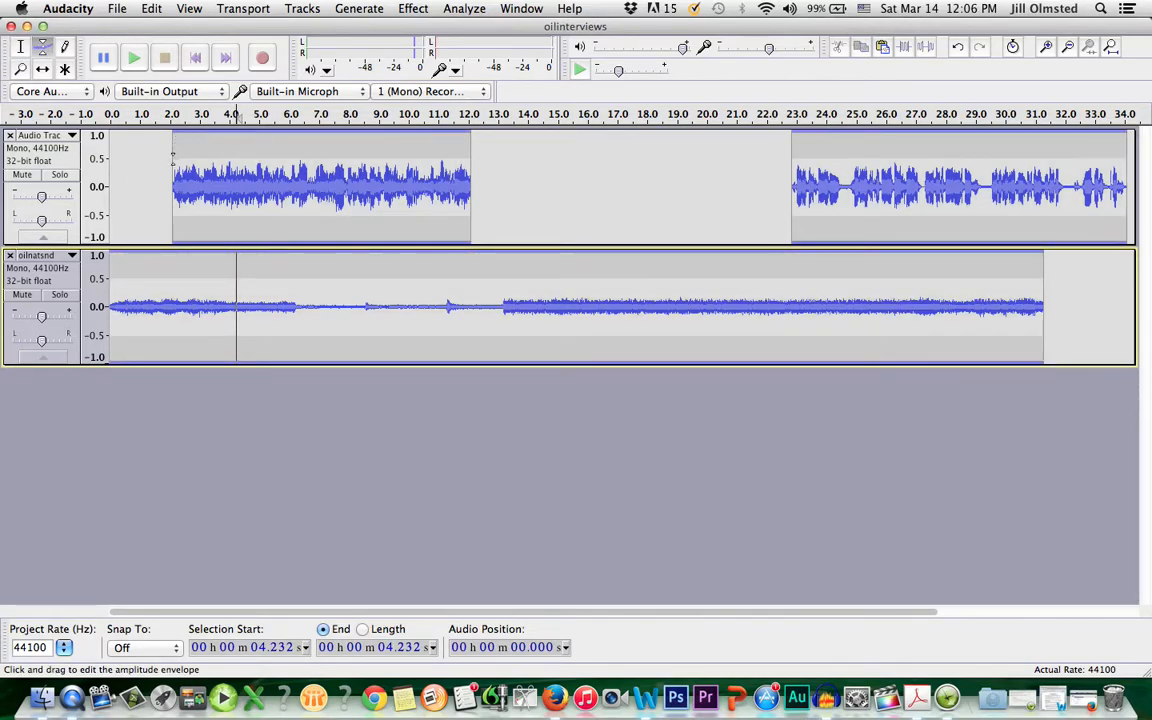
click(172, 300)
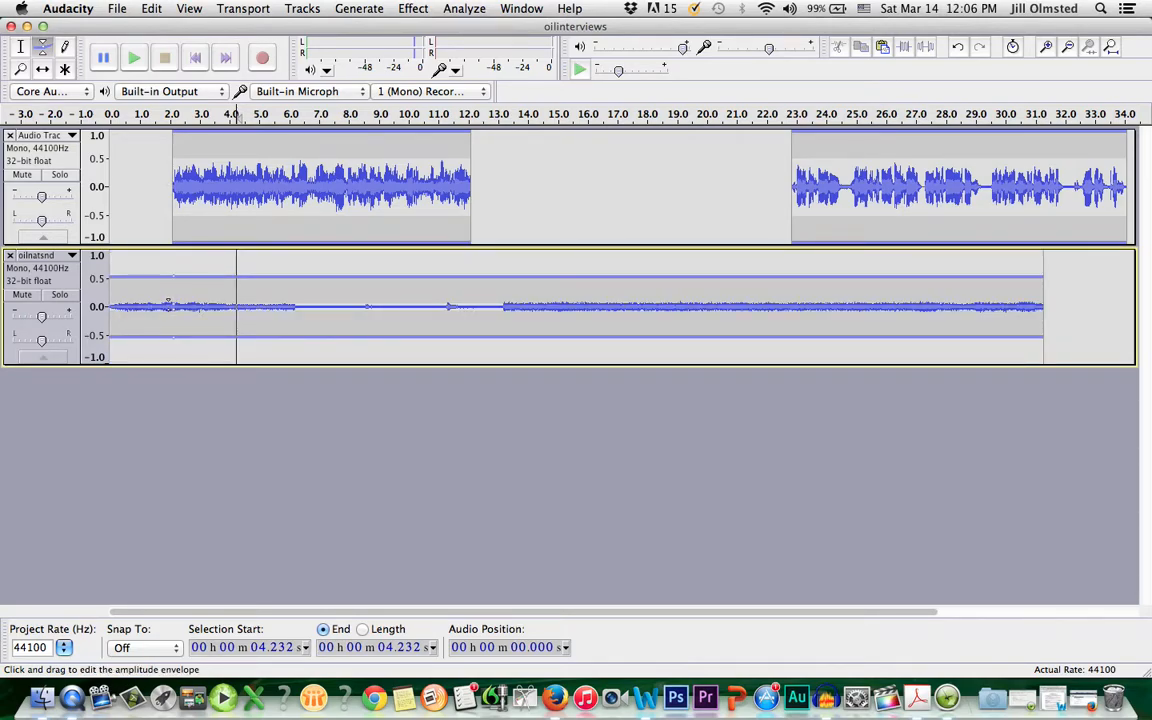
mouse_move(188, 301)
mouse_down()
mouse_move(189, 291)
mouse_move(198, 308)
mouse_up()
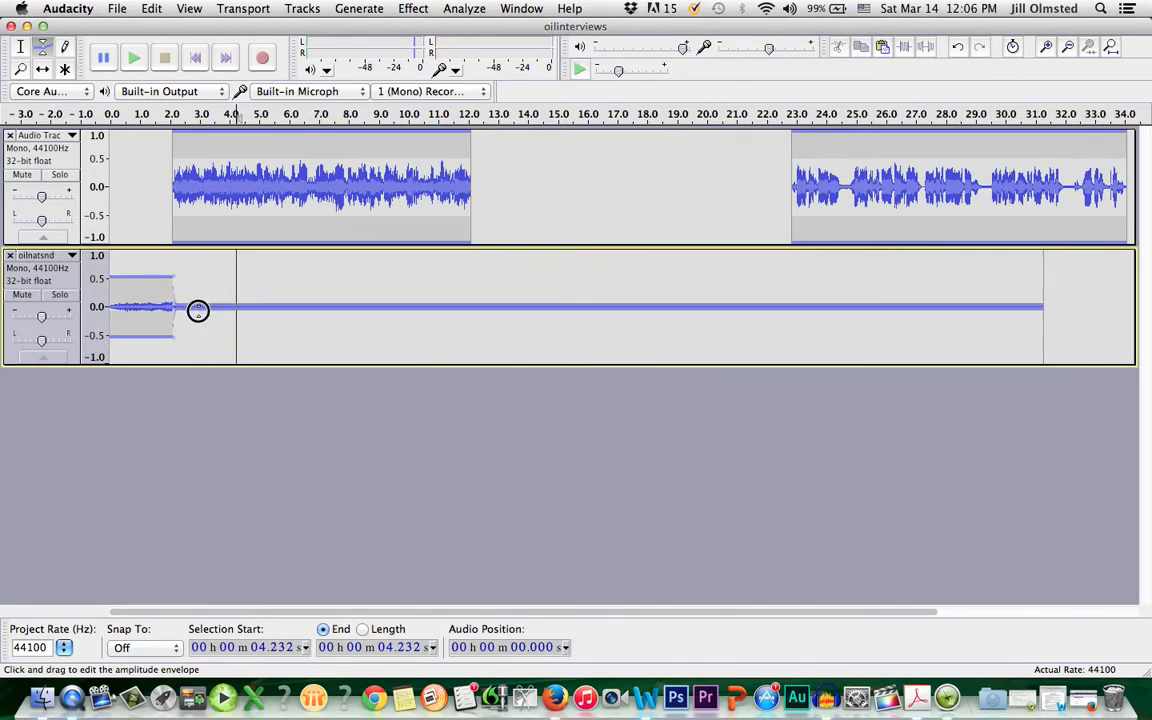
drag(312, 309, 314, 301)
drag(187, 307, 315, 304)
drag(431, 311, 454, 302)
drag(460, 311, 470, 358)
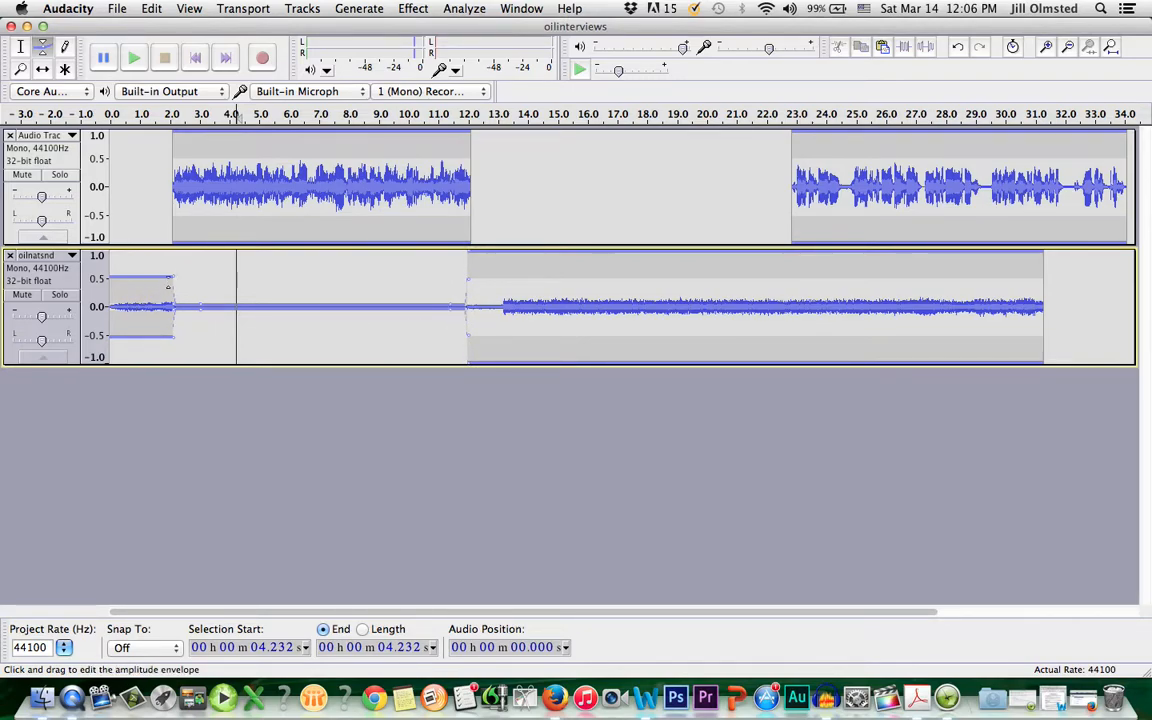
- Raise the oilnatsnd track's envelope to full volume over its opening 2 seconds, ahead of the first interview clip
drag(110, 276, 110, 240)
drag(171, 270, 169, 243)
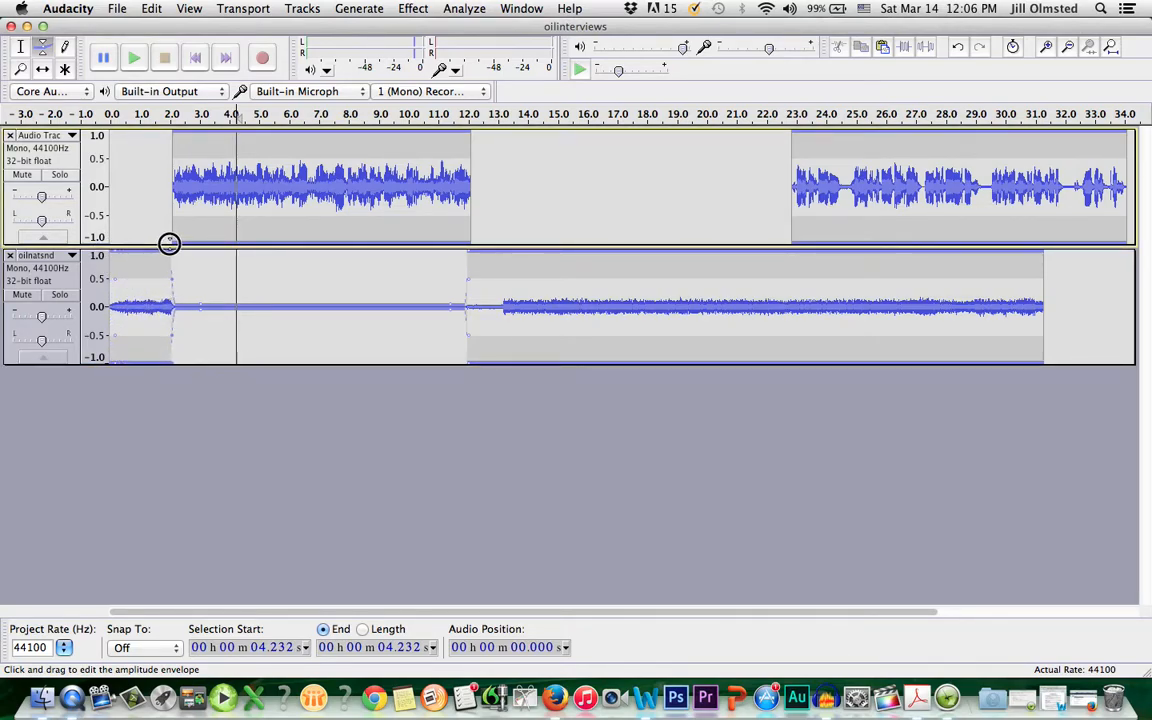
click(176, 299)
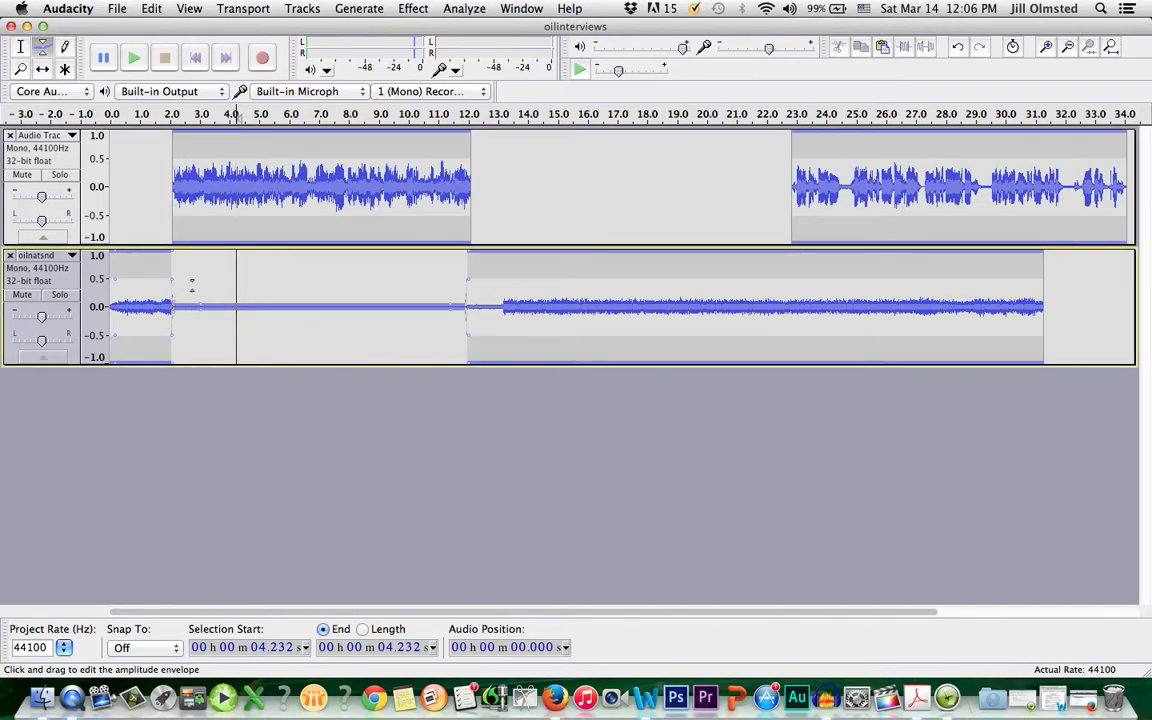
- Play the mix from about 1.1 seconds to check the volume changes around the first interview clip
click(20, 46)
click(143, 150)
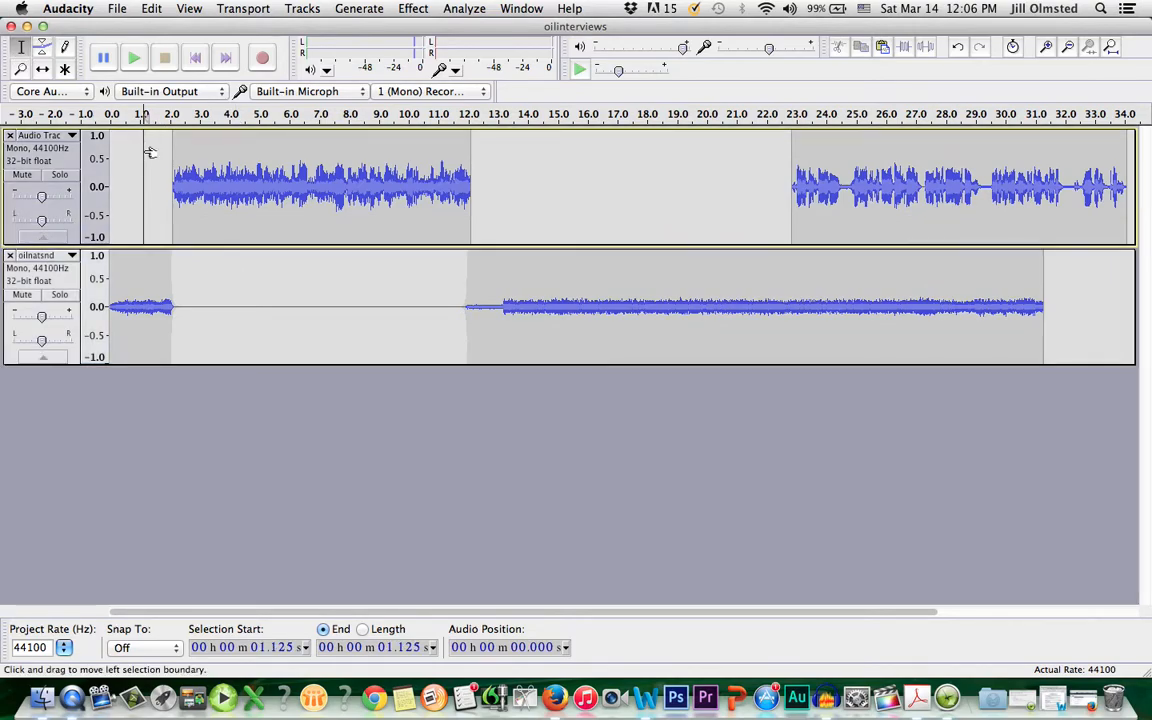
key(space)
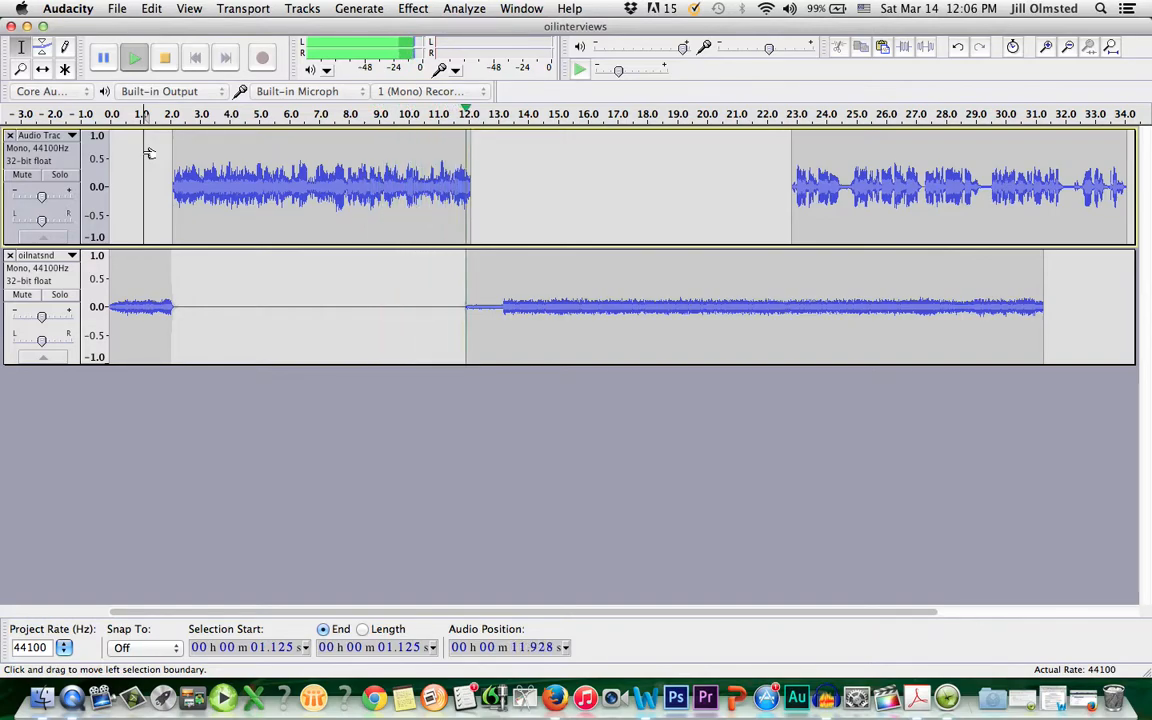
key(space)
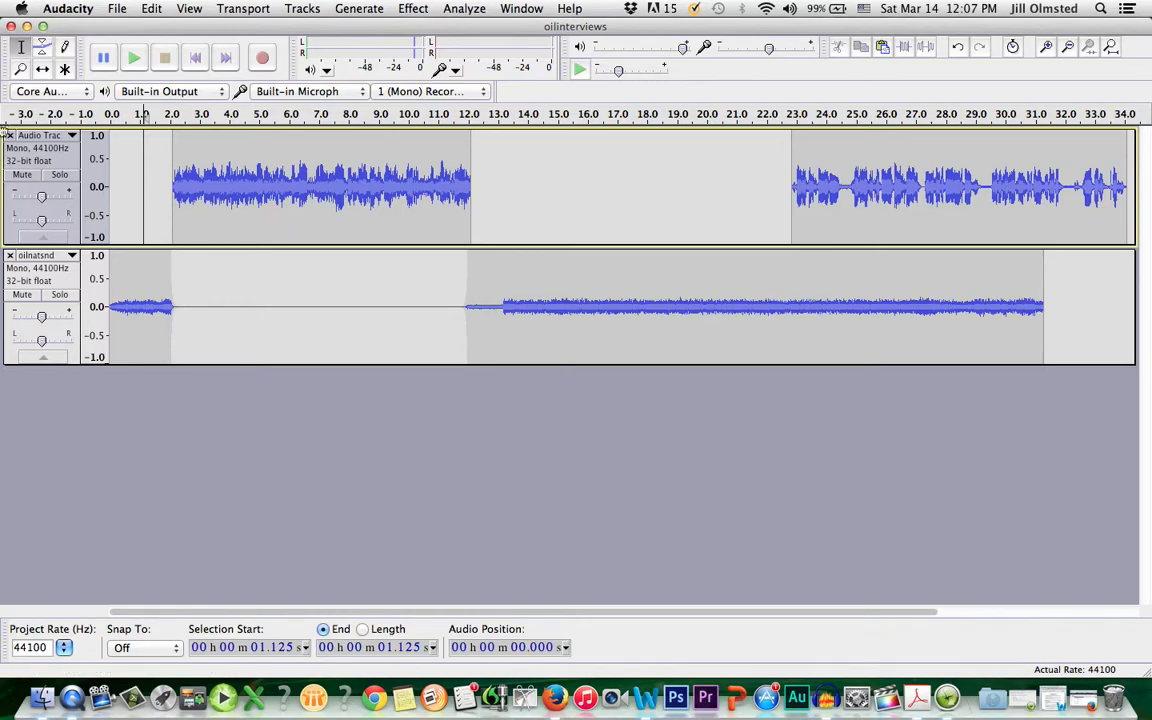
- Shift the second interview clip earlier so it starts at about 13.5 seconds
click(44, 69)
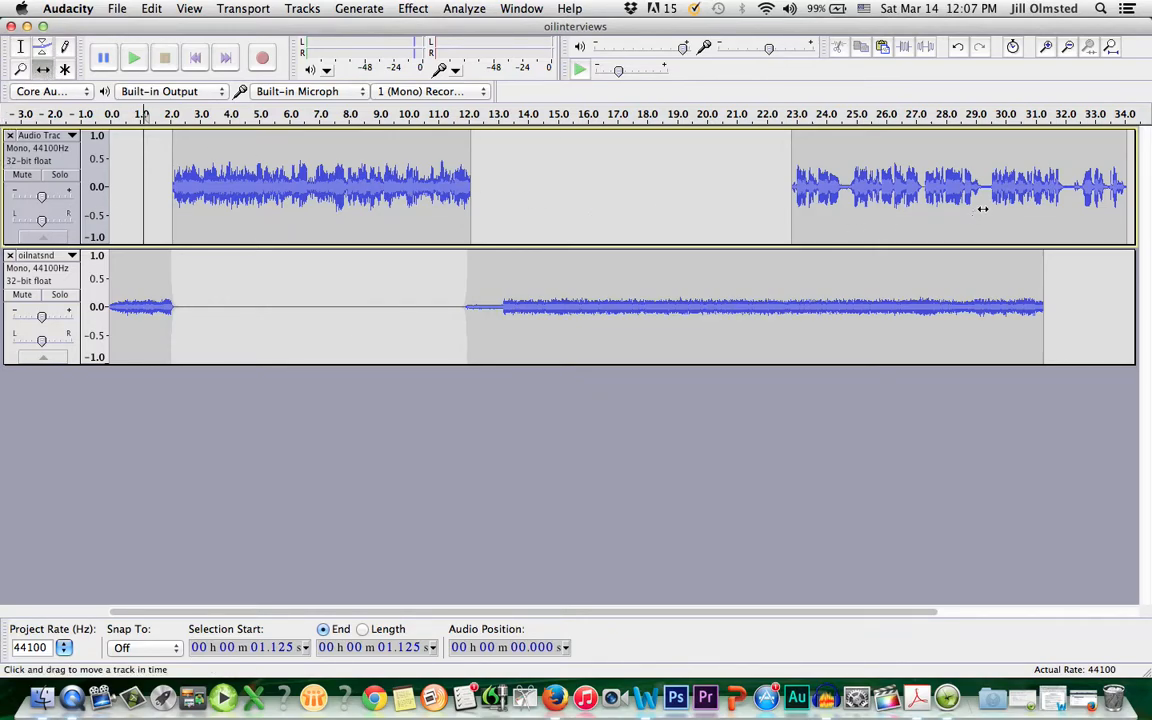
drag(893, 144, 616, 167)
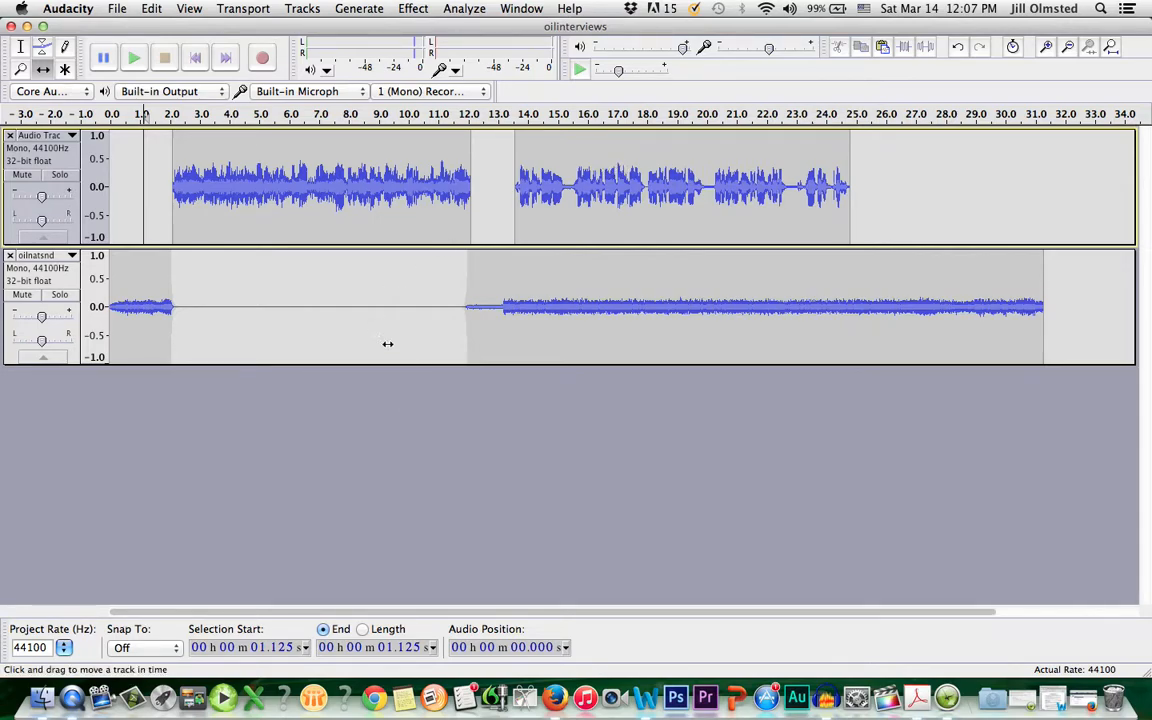
- Delete the quiet passage of the oilnatsnd track from about 11.9 to 13.2 seconds
click(20, 47)
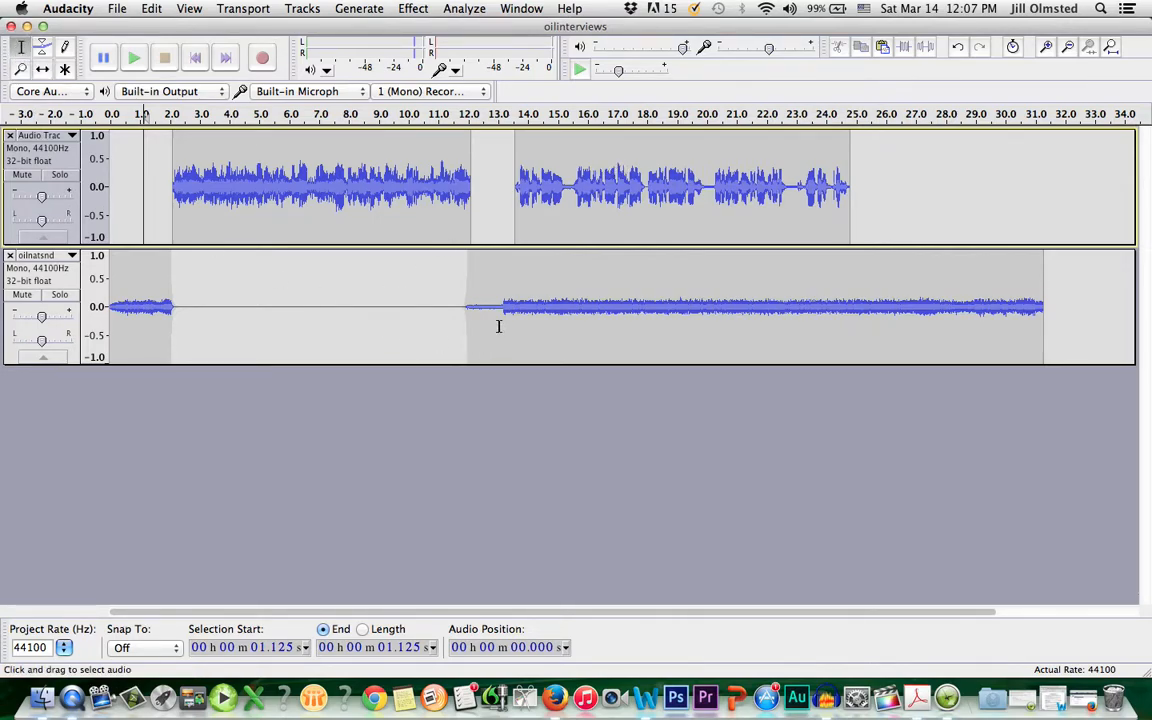
drag(501, 306, 466, 305)
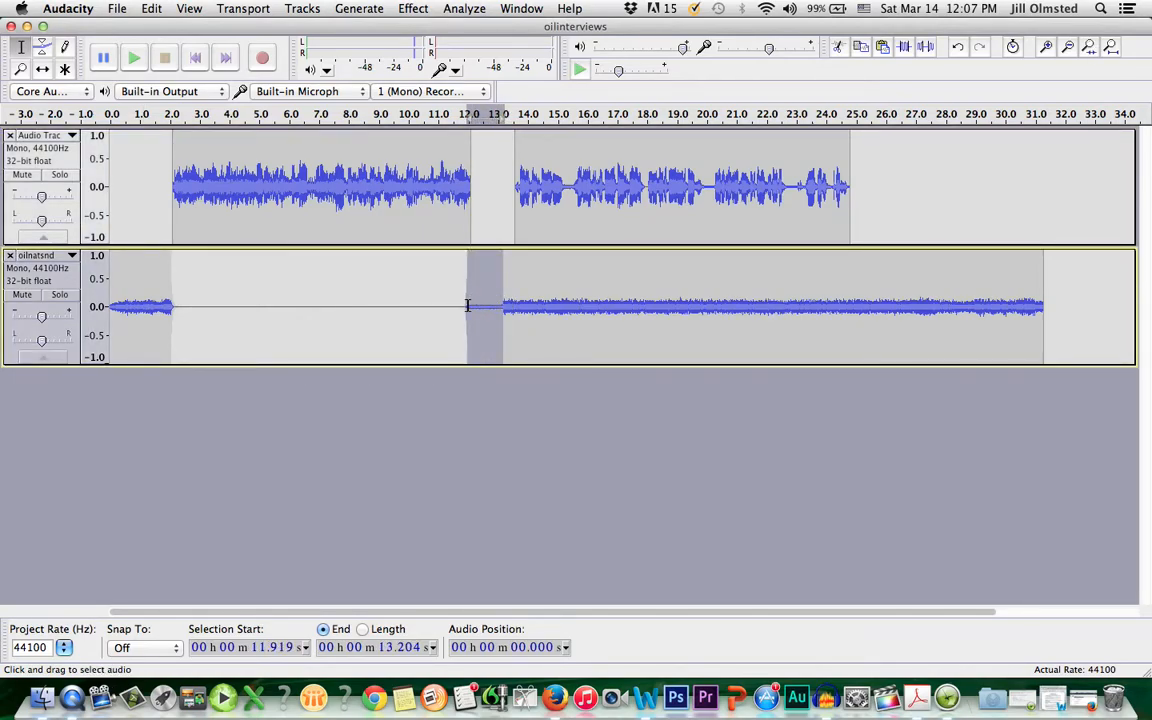
key(Delete)
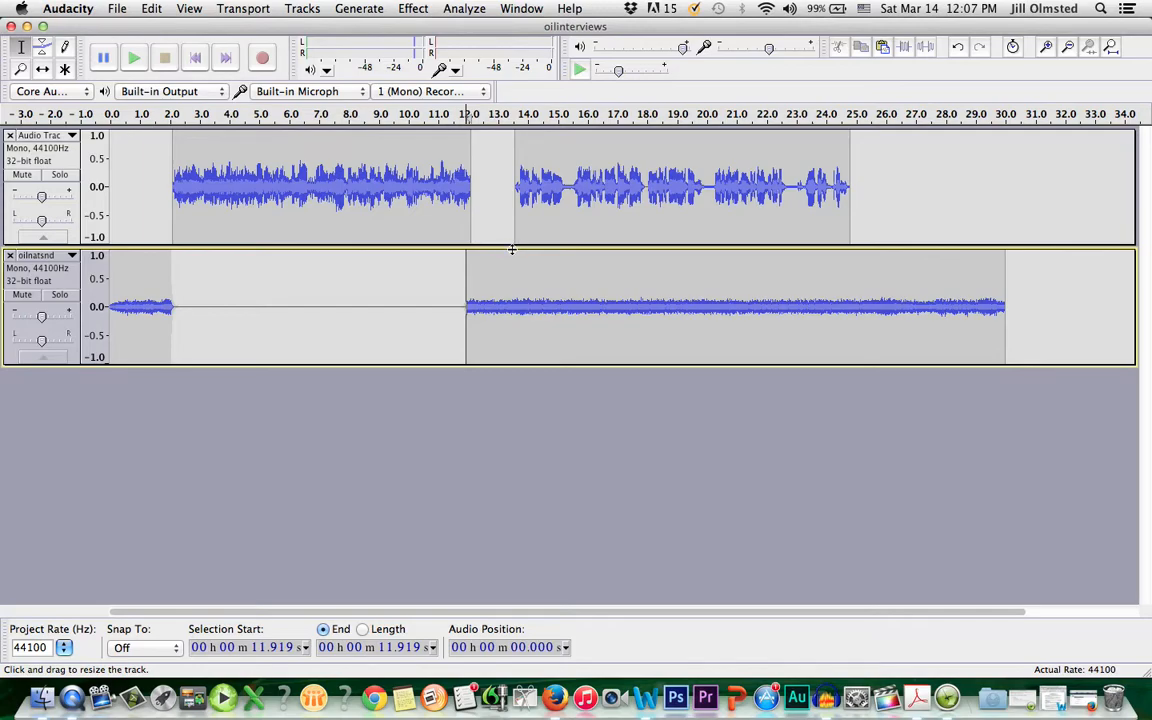
- Raise the oilnatsnd envelope to full volume from about 11.9 to 13.6 seconds and lower it to near silence under the second interview clip
click(43, 49)
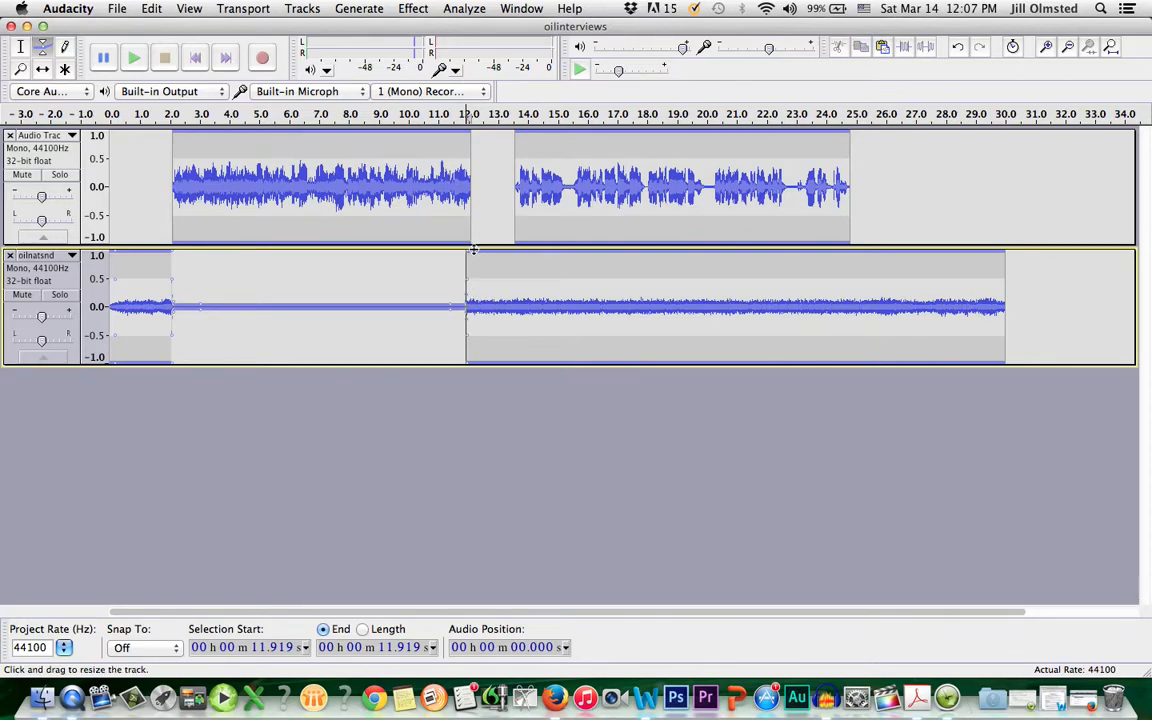
drag(472, 295, 481, 251)
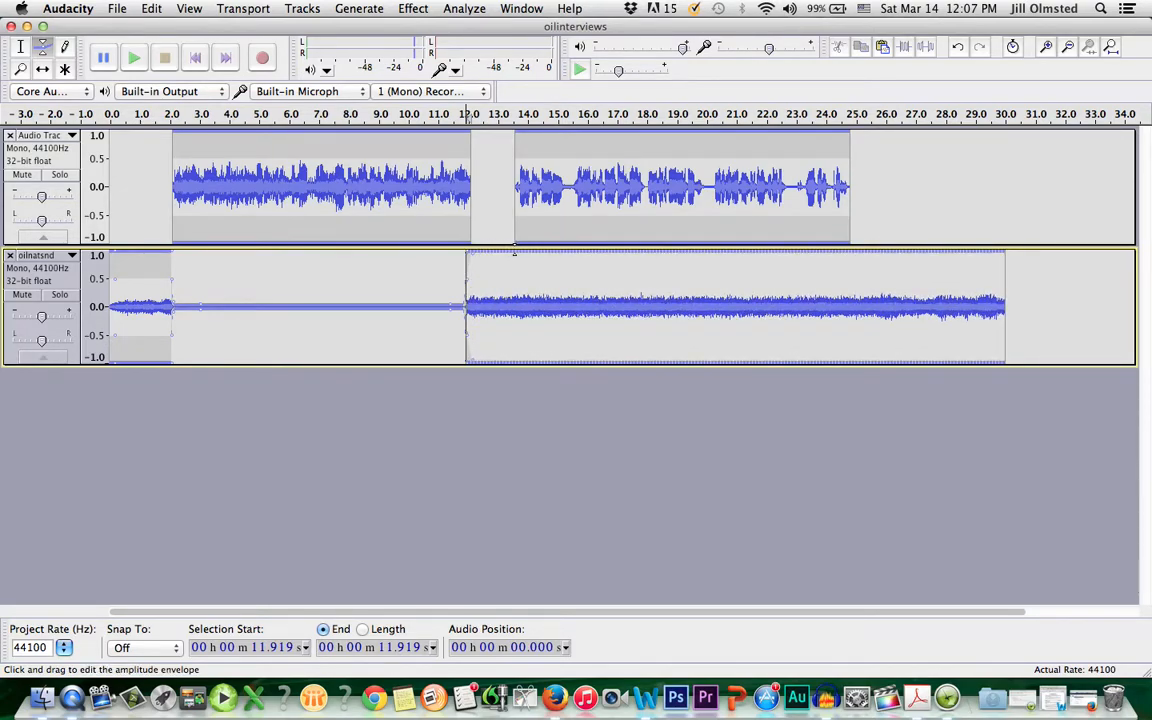
drag(522, 263, 499, 307)
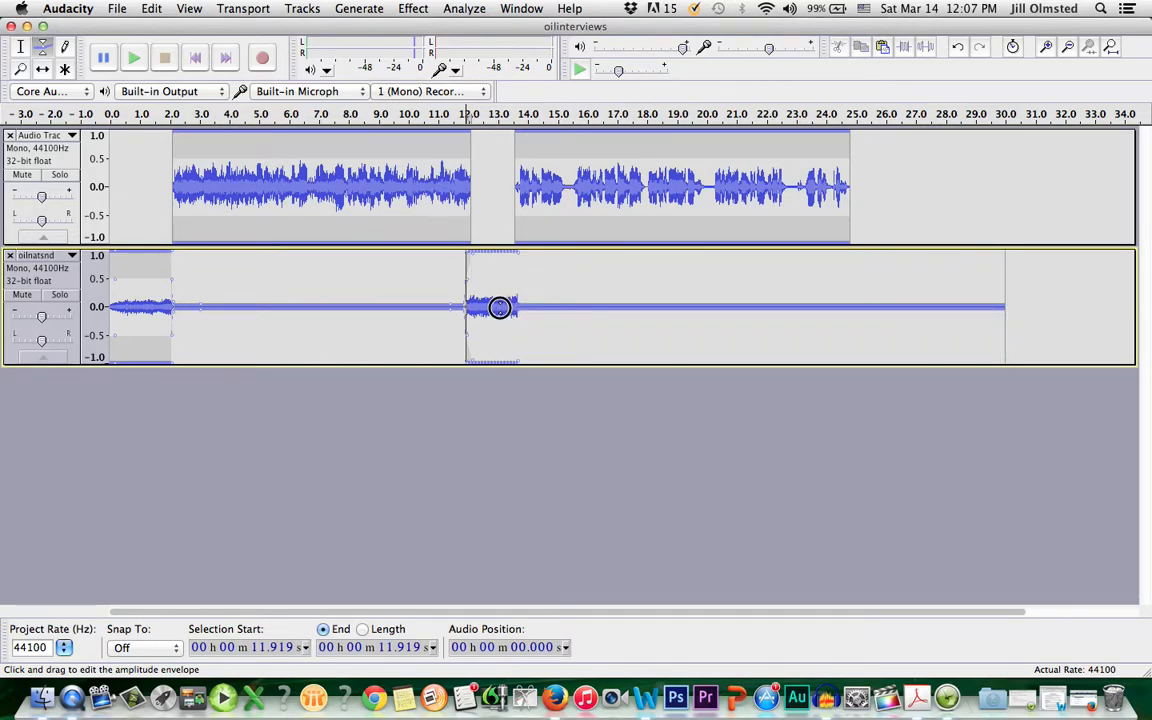
drag(512, 244, 512, 246)
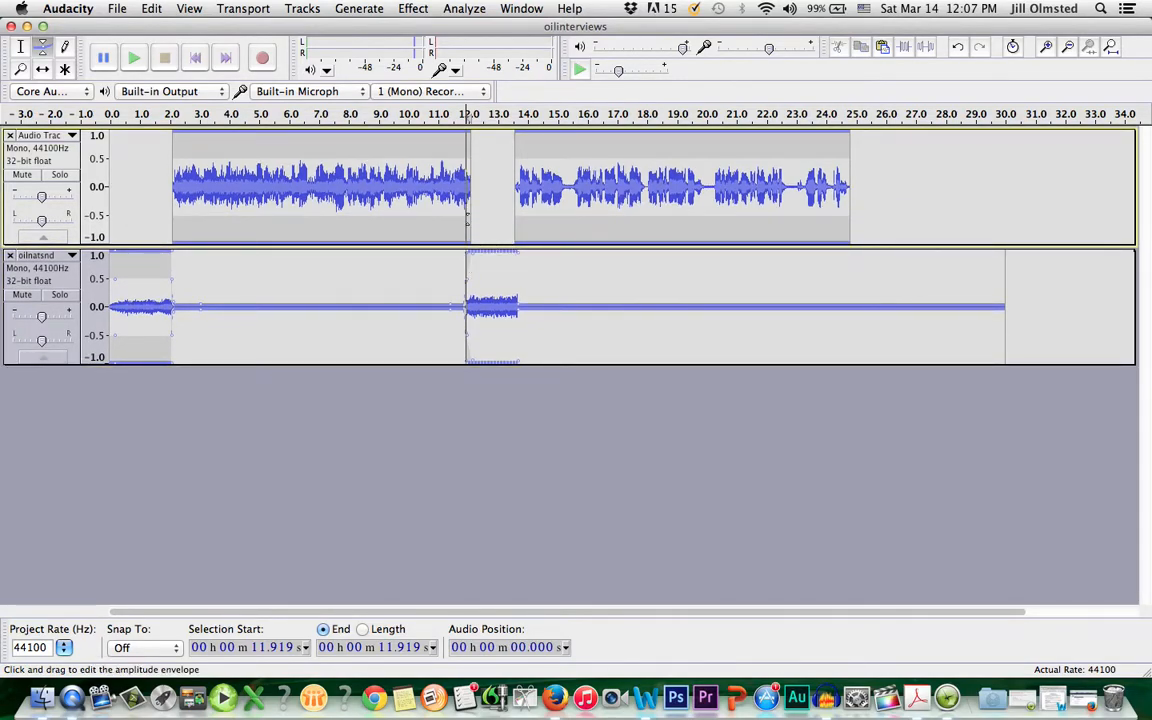
- Play the mix from about 11 seconds to check the natural sound between the two interview clips
click(20, 46)
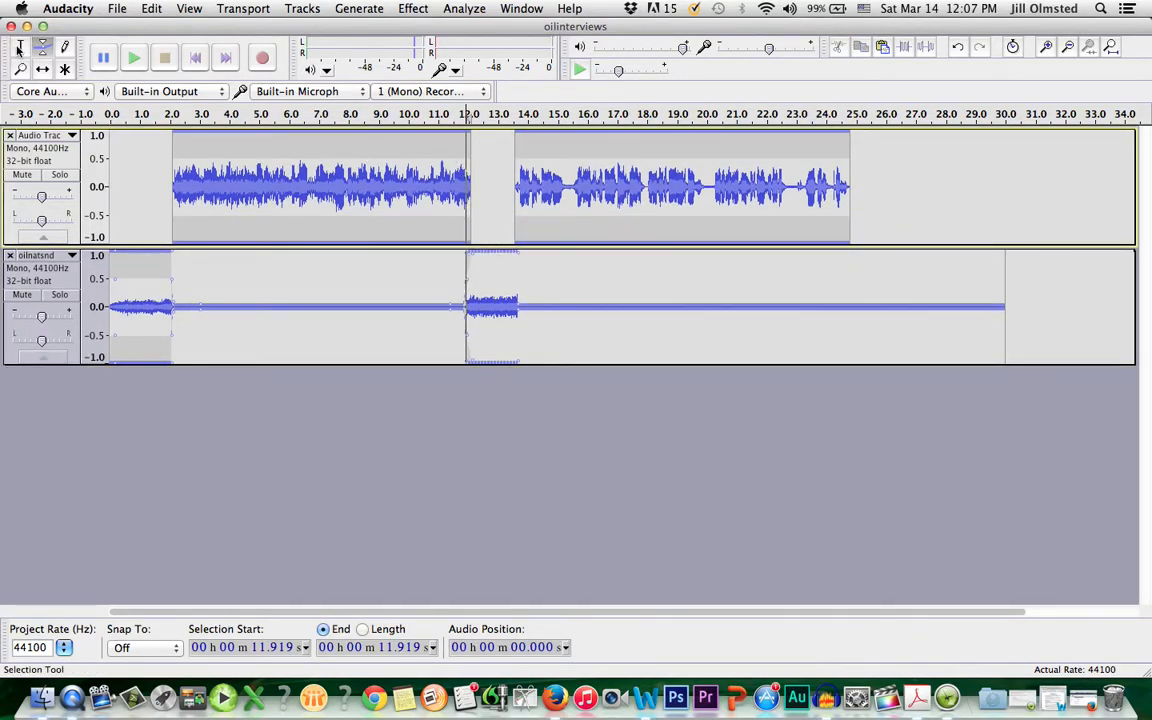
click(438, 222)
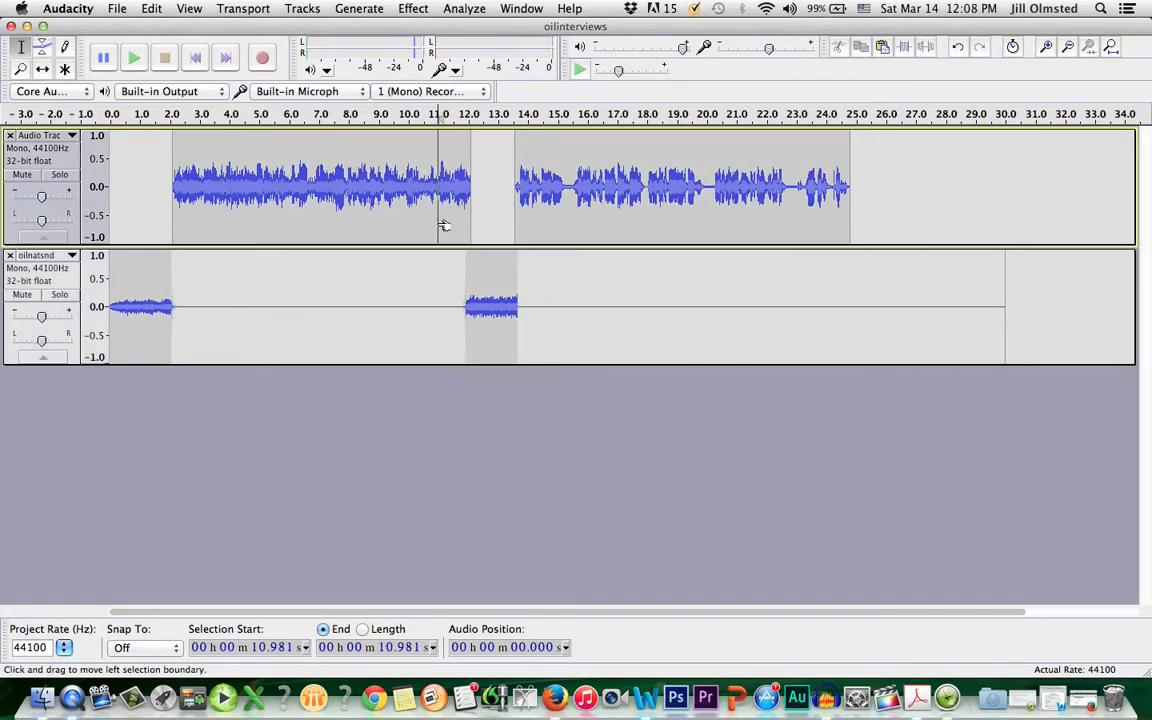
key(space)
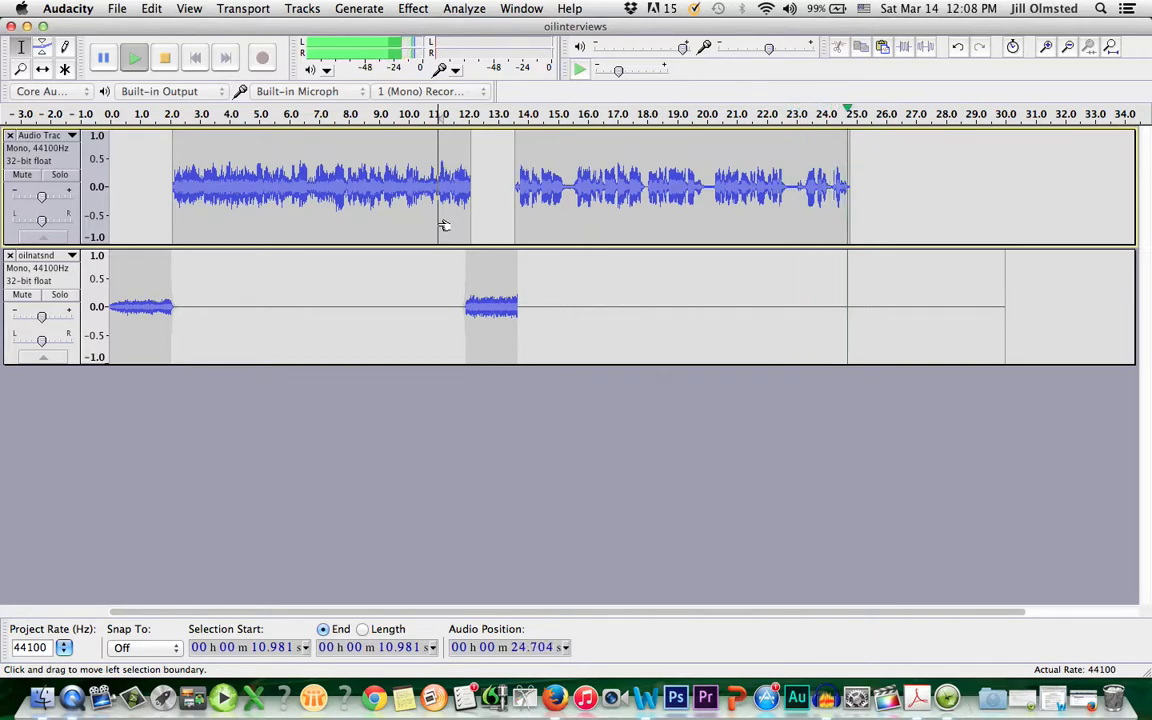
- Delete the end of the oilnatsnd track from about 25 to 30 seconds, past the second interview clip
drag(625, 301, 644, 301)
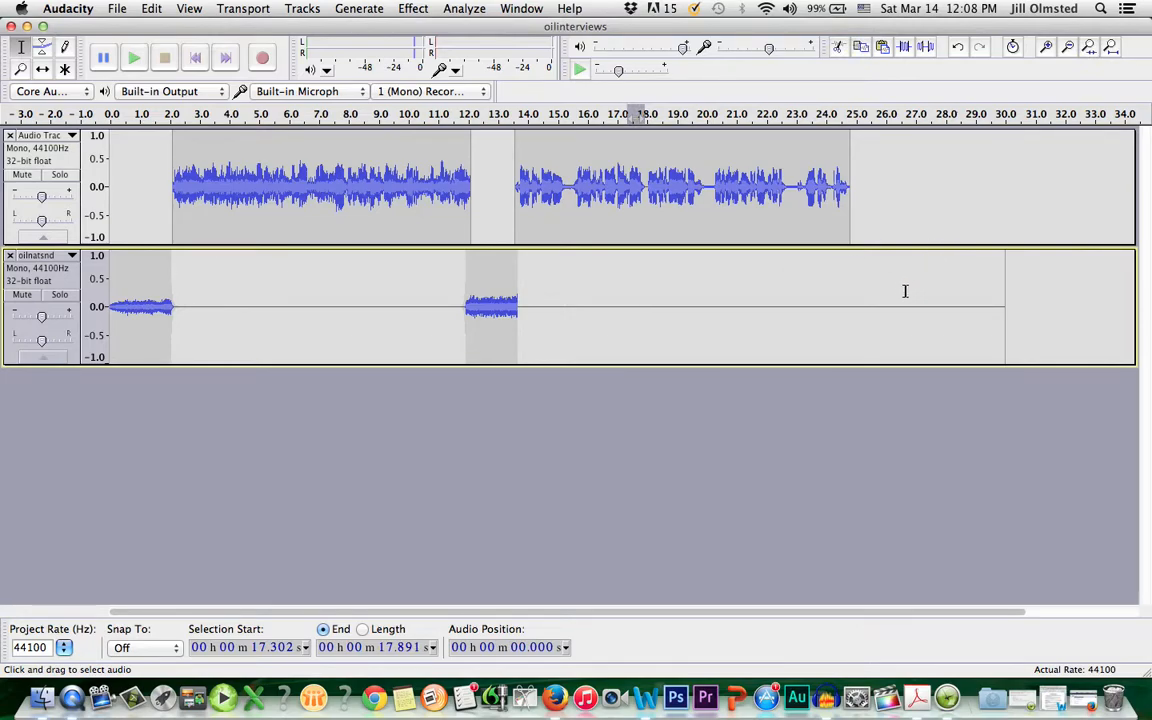
click(857, 304)
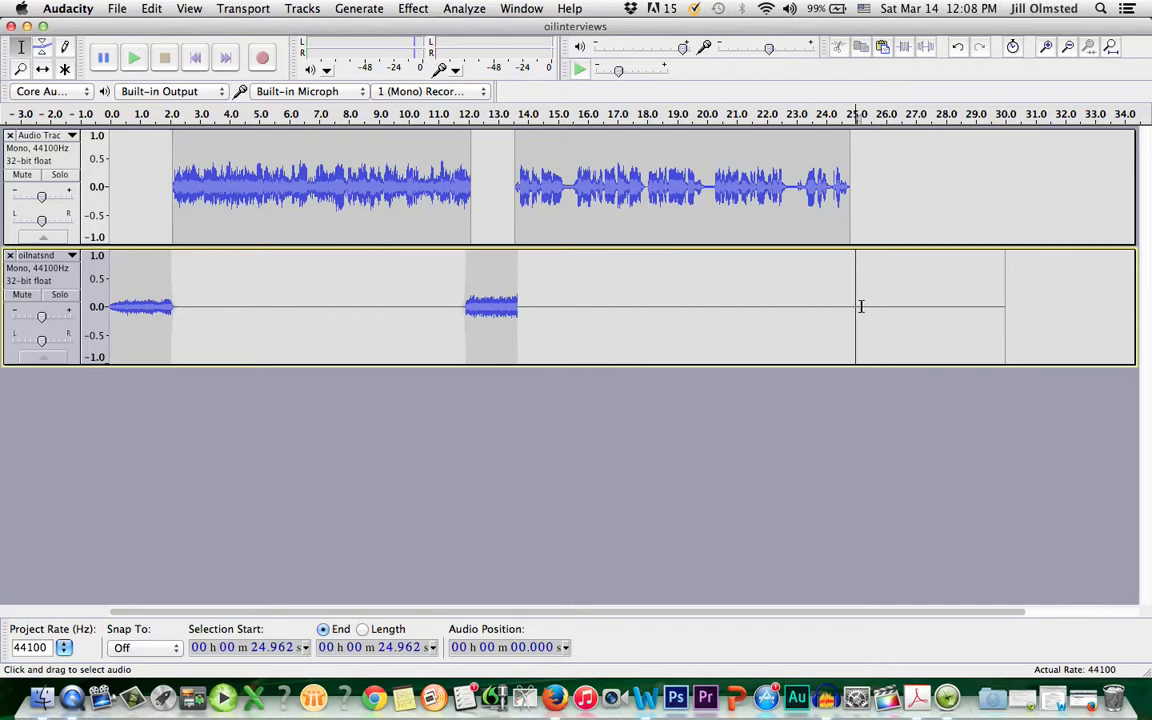
drag(857, 307, 1006, 307)
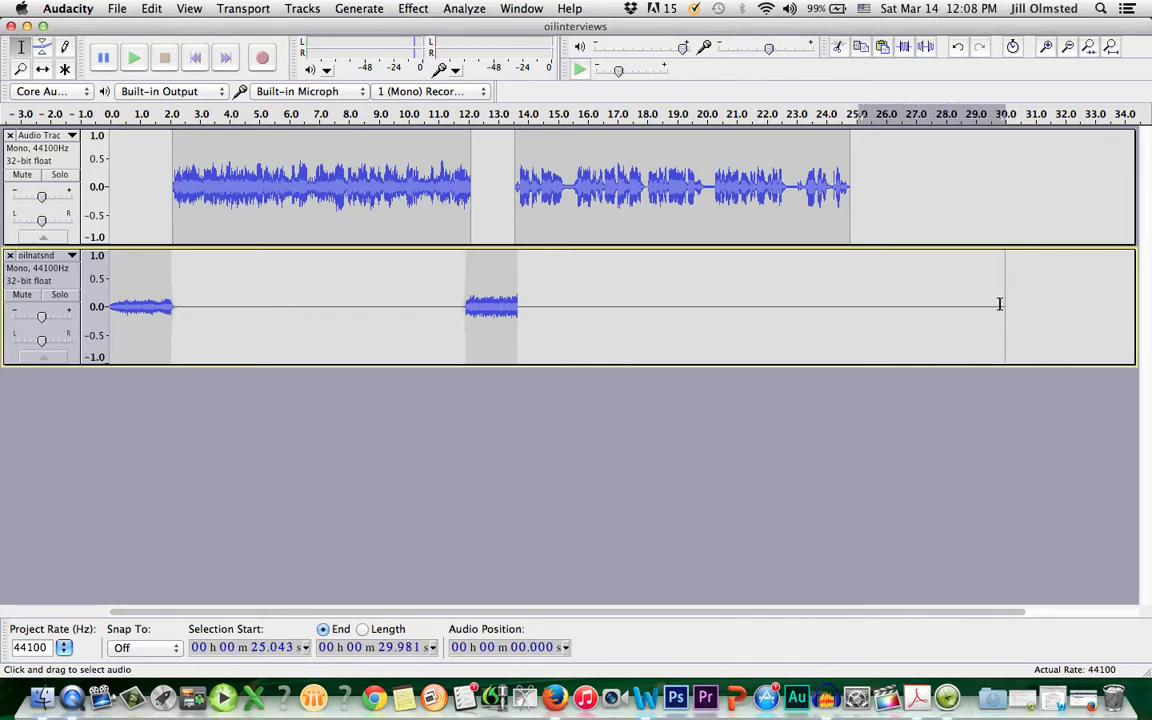
key(Delete)
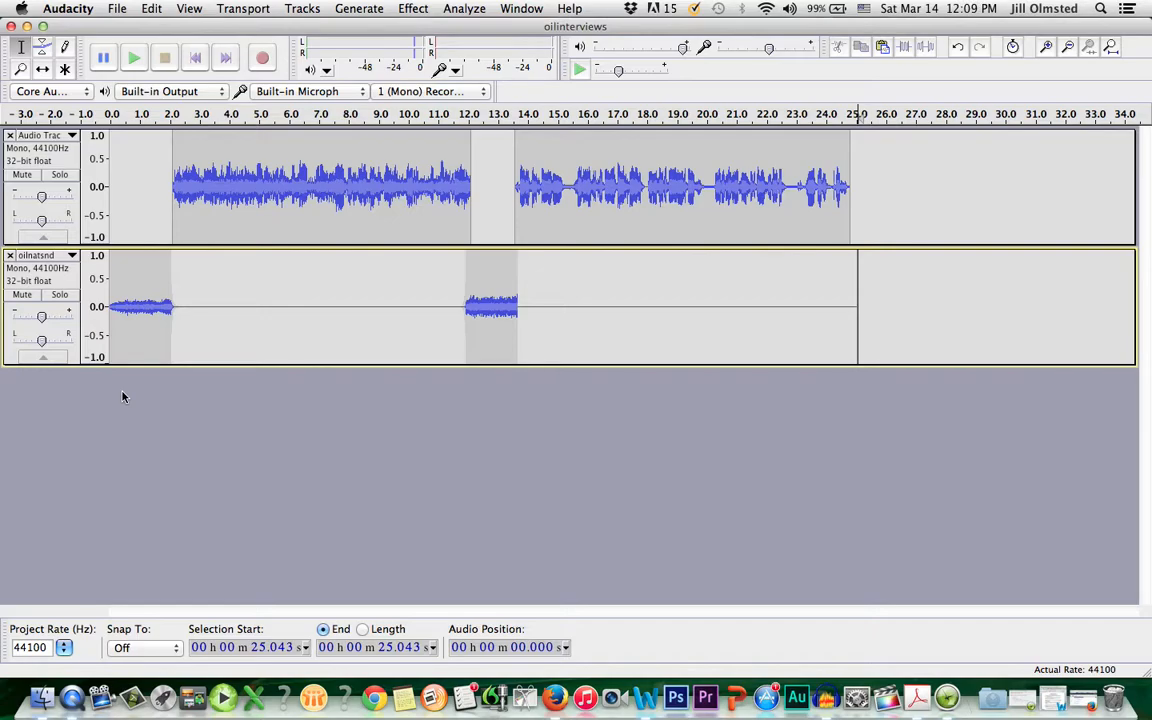
- Start an audio export to the Desktop and name the file with the author's surname
click(116, 9)
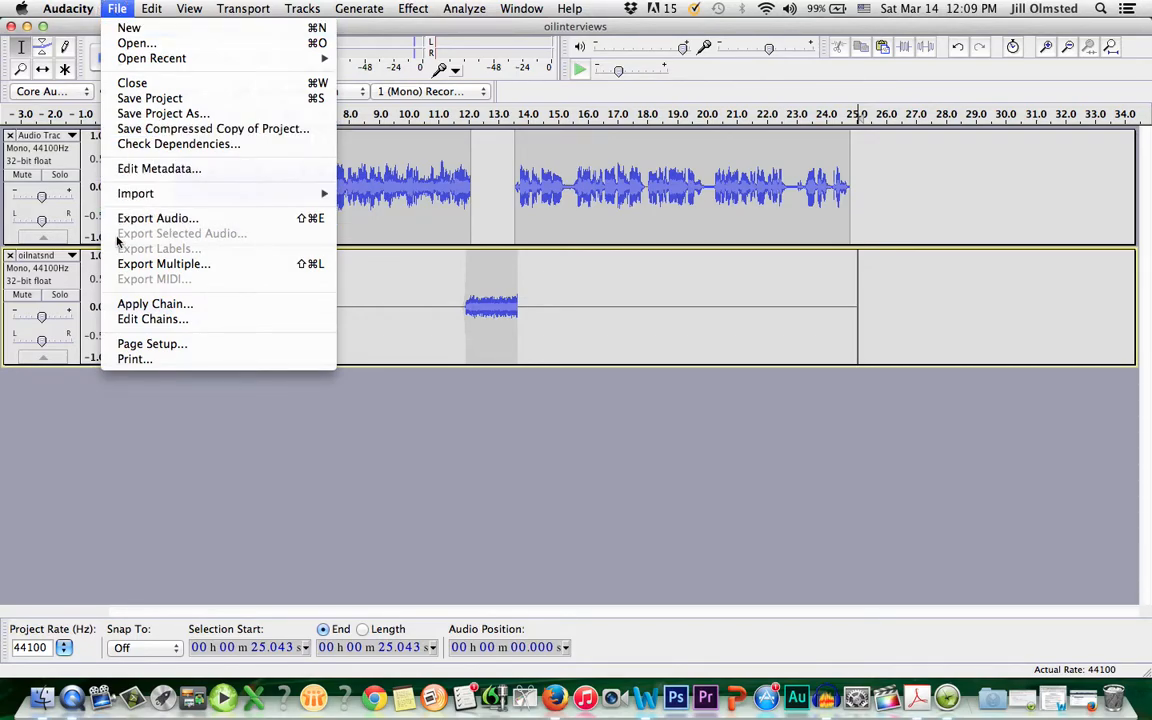
click(140, 219)
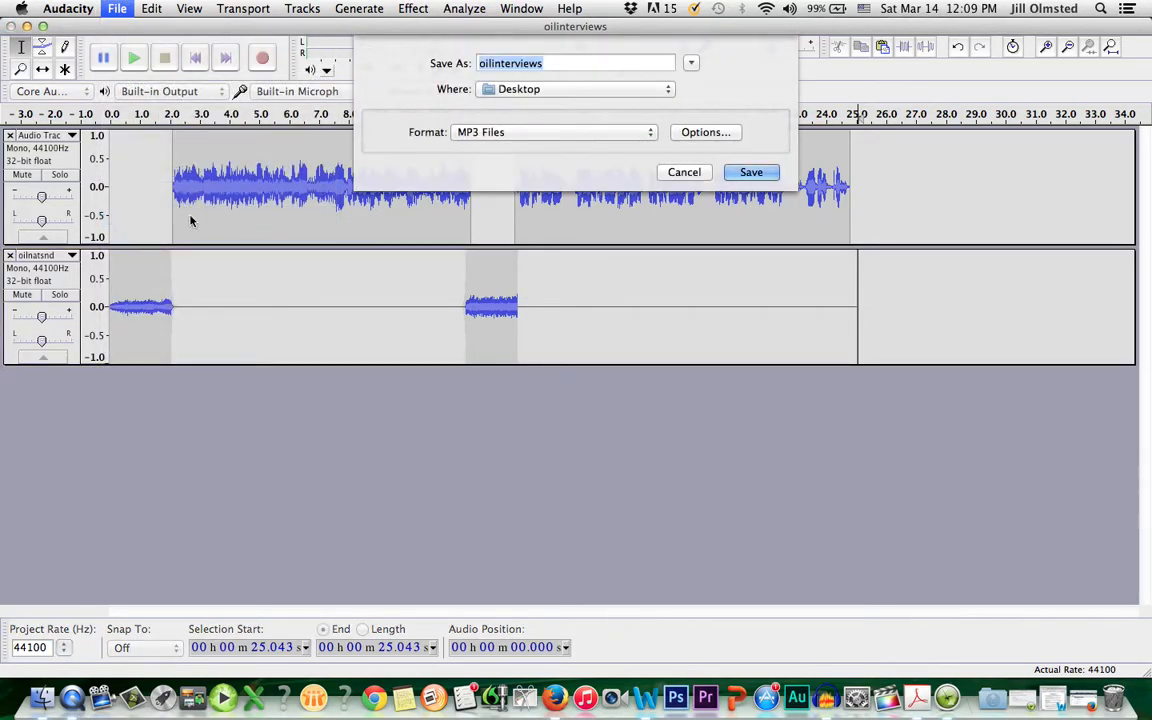
click(533, 63)
key(super+a)
text(Olmsted)
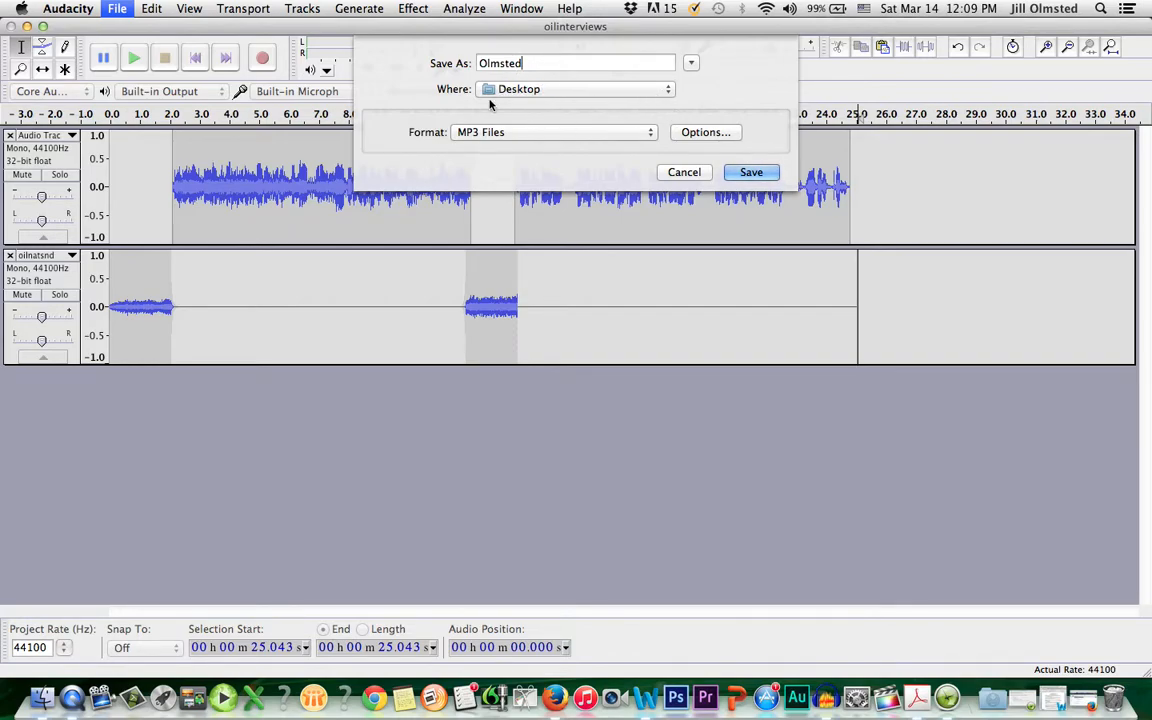
- Export as MP3 Files, accepting the mono mixdown and leaving the metadata blank
click(650, 133)
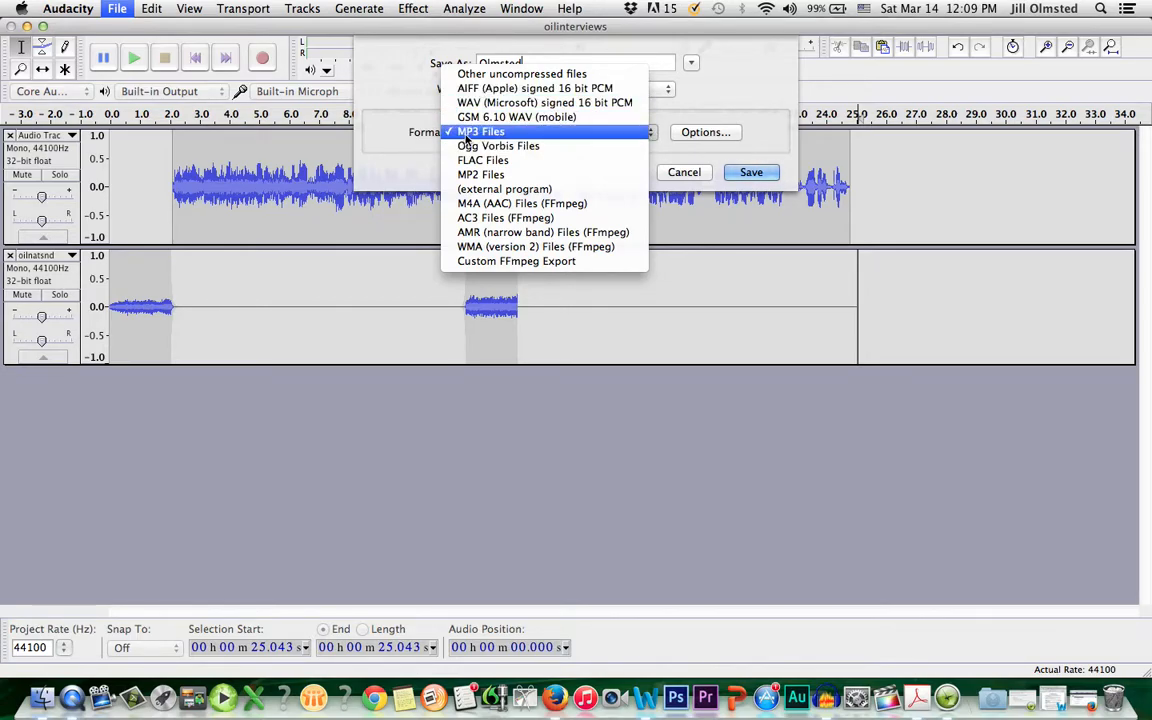
click(468, 134)
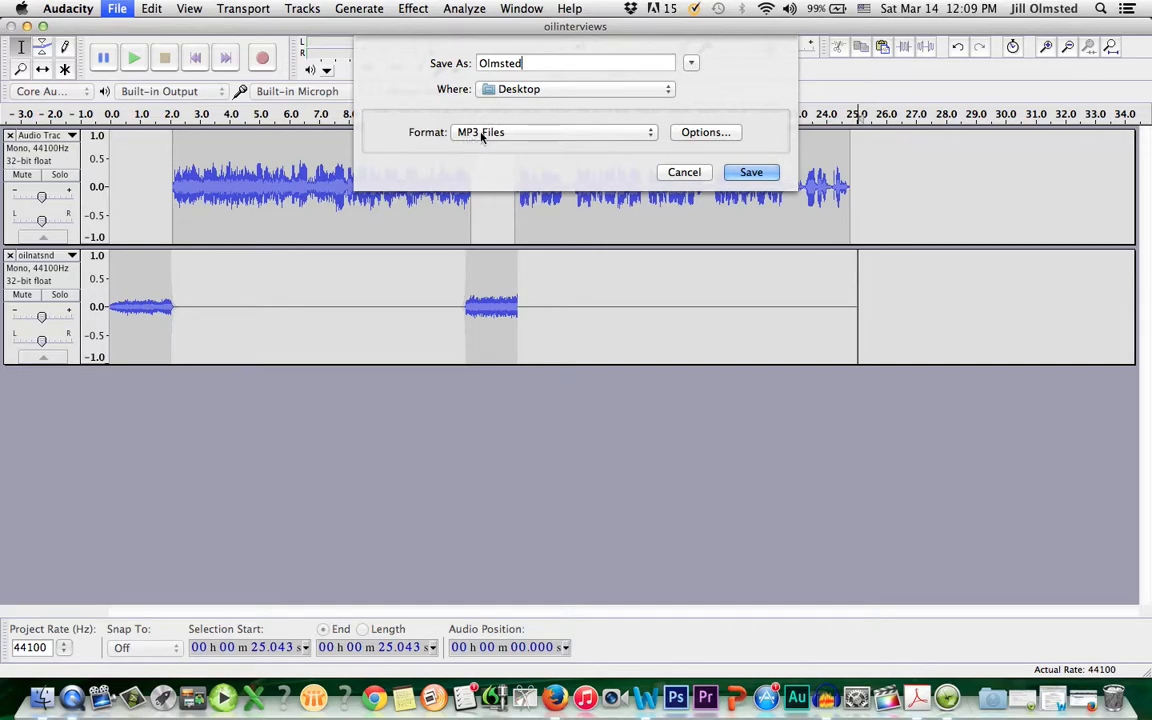
click(650, 133)
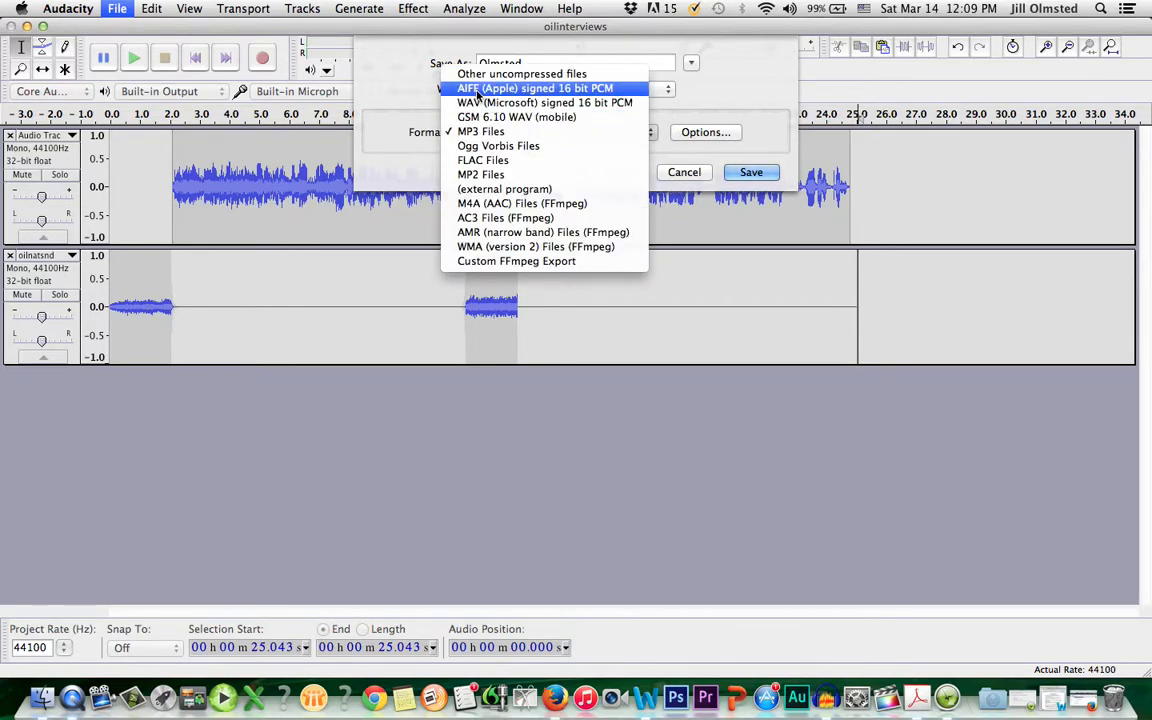
click(694, 103)
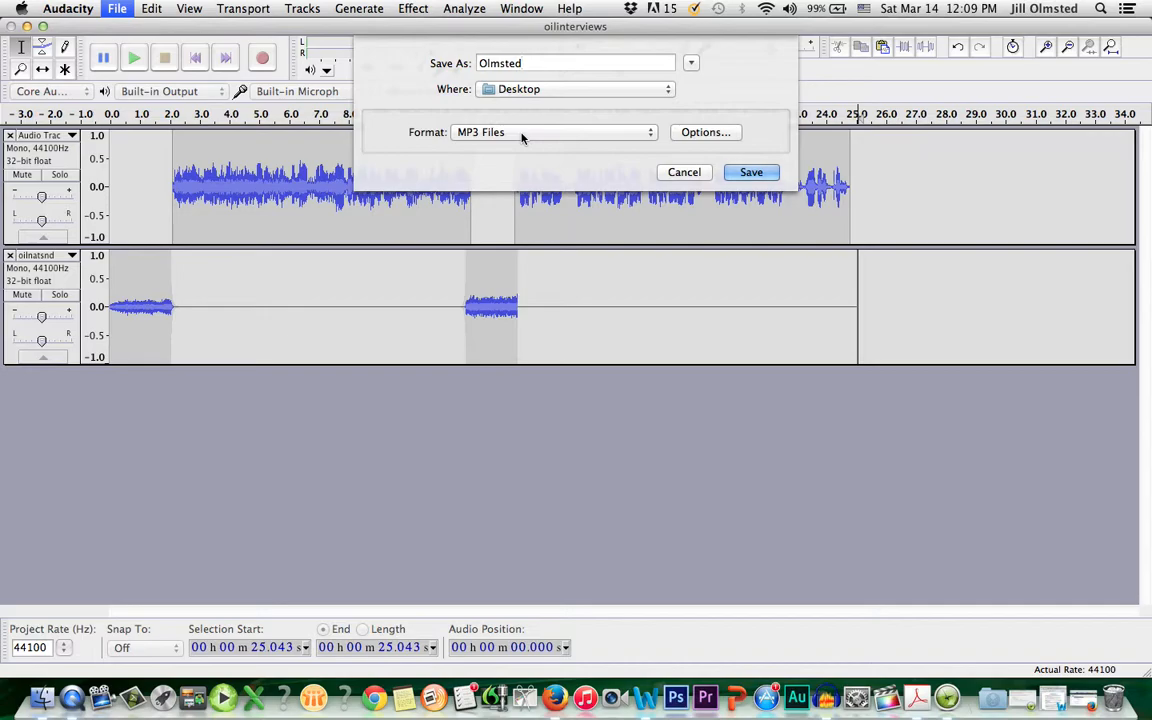
click(755, 174)
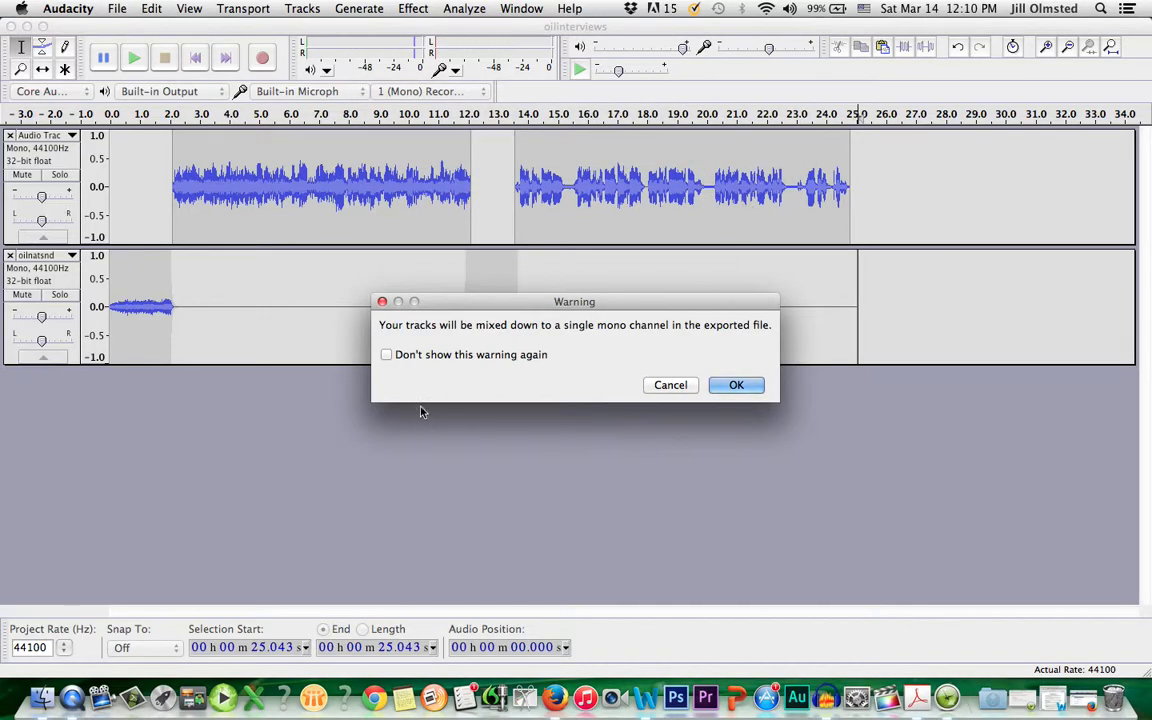
click(739, 386)
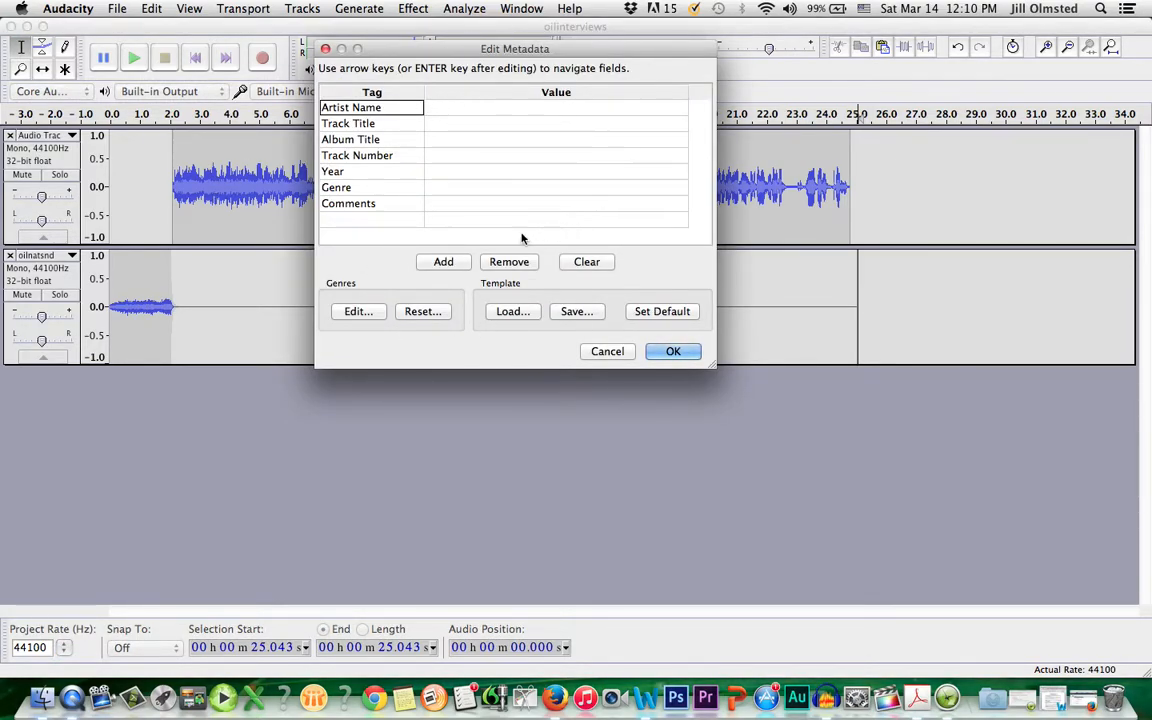
click(674, 352)
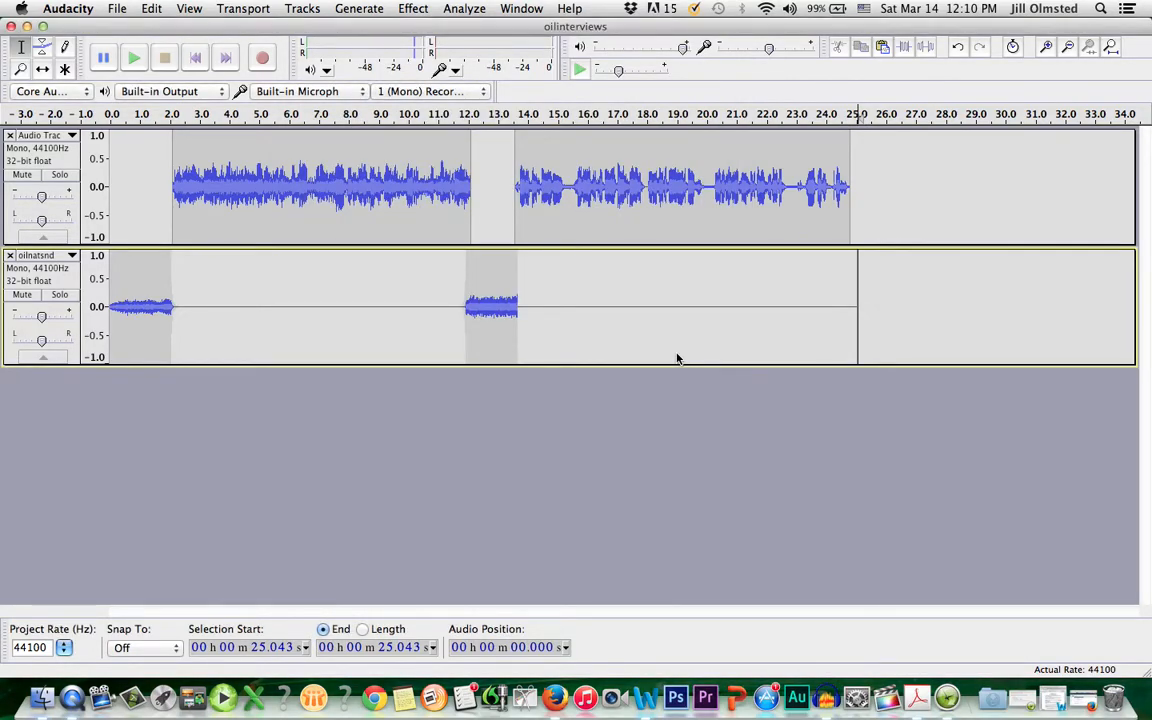
- Move the project window out of the way, place the exported MP3 in an open area of the desktop and play it in iTunes
click(27, 26)
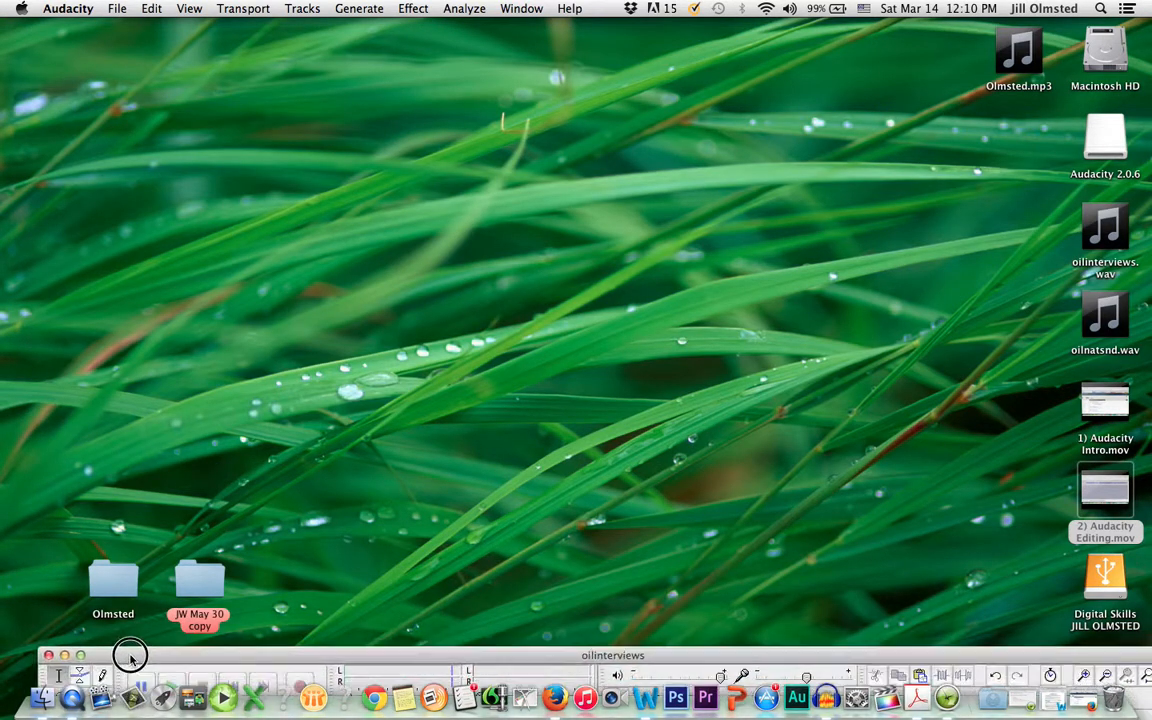
click(1099, 463)
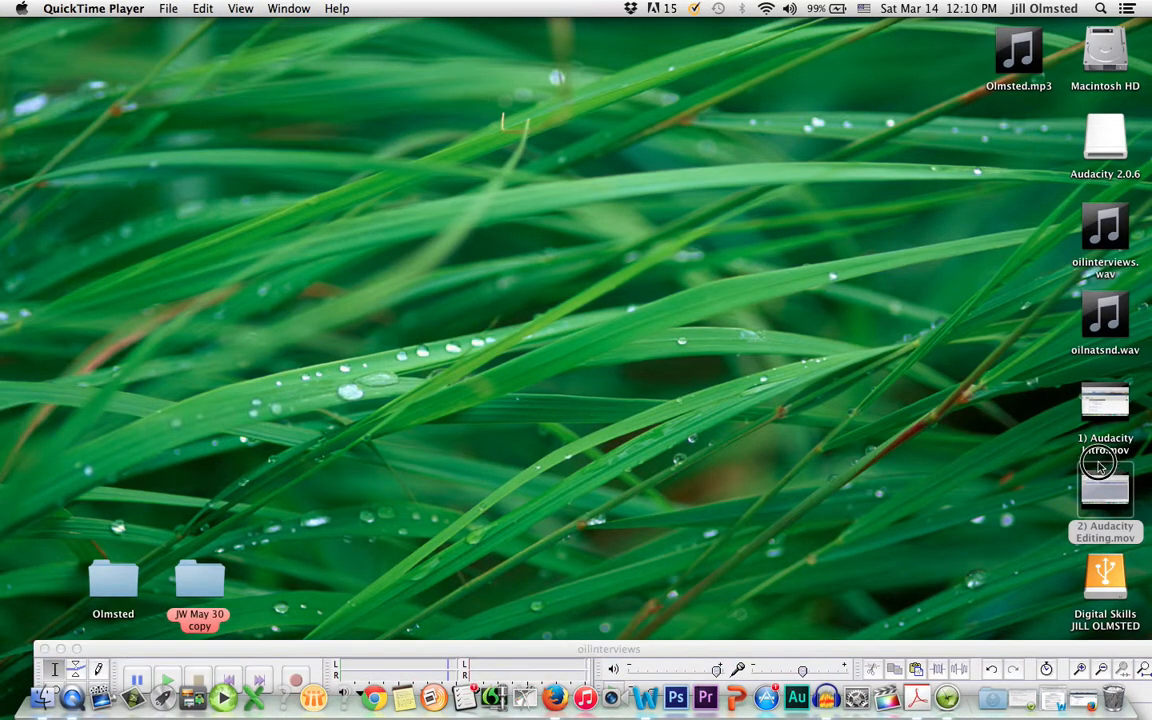
drag(1014, 56, 414, 138)
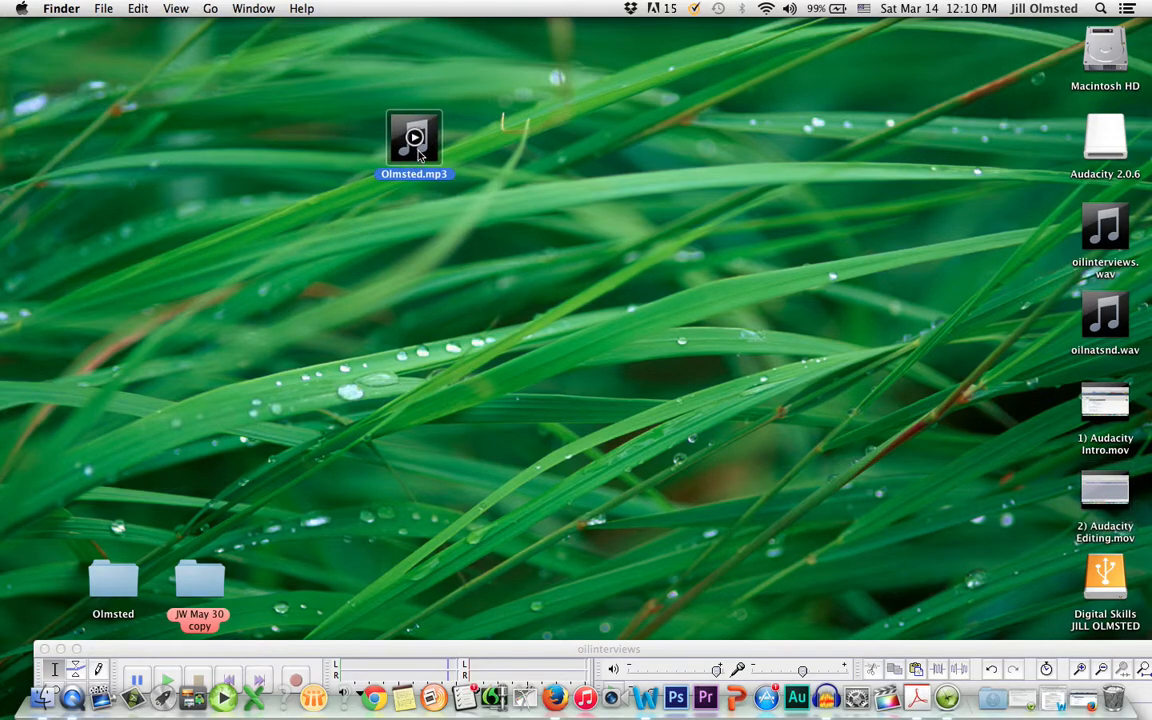
double_click(416, 148)
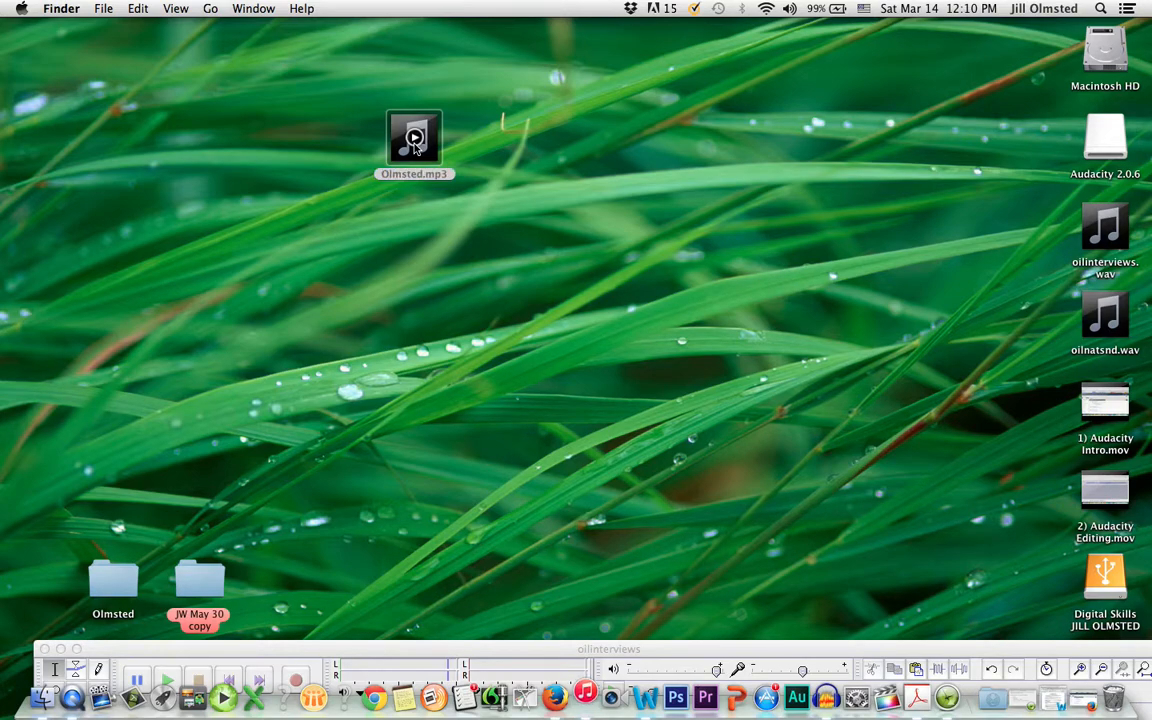
click(415, 148)
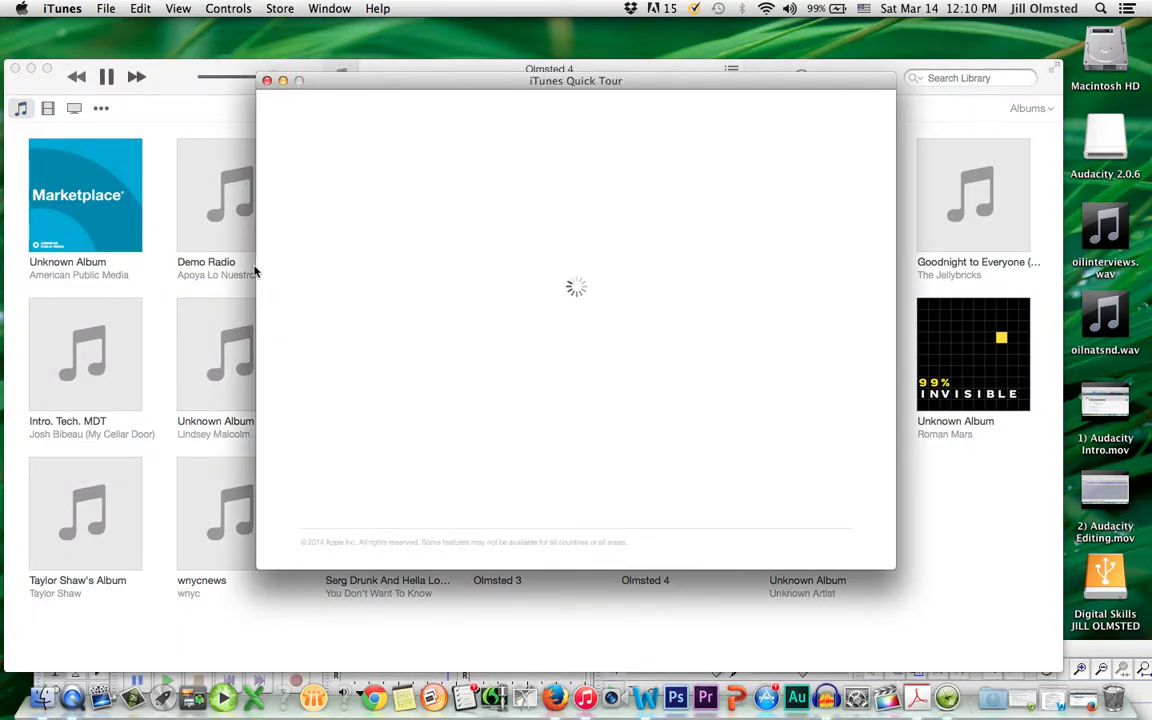
- Move the iTunes Quick Tour window off the player controls, pause the playback and close the iTunes library window
drag(463, 80, 418, 380)
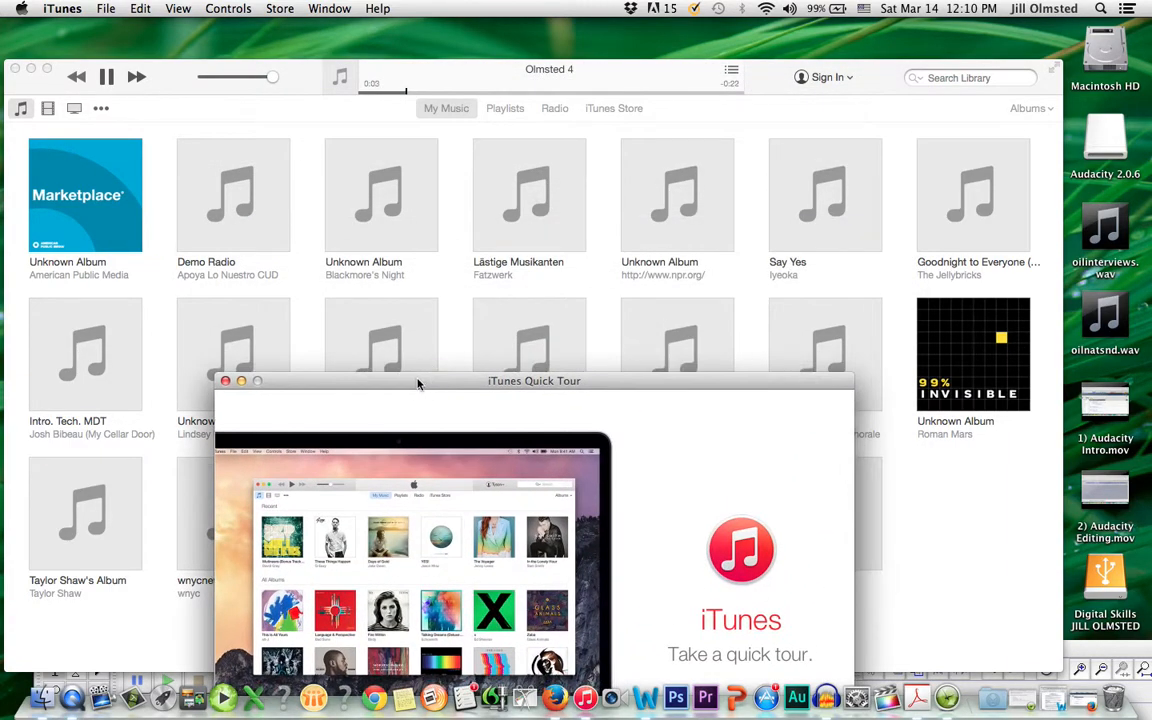
click(108, 78)
click(15, 68)
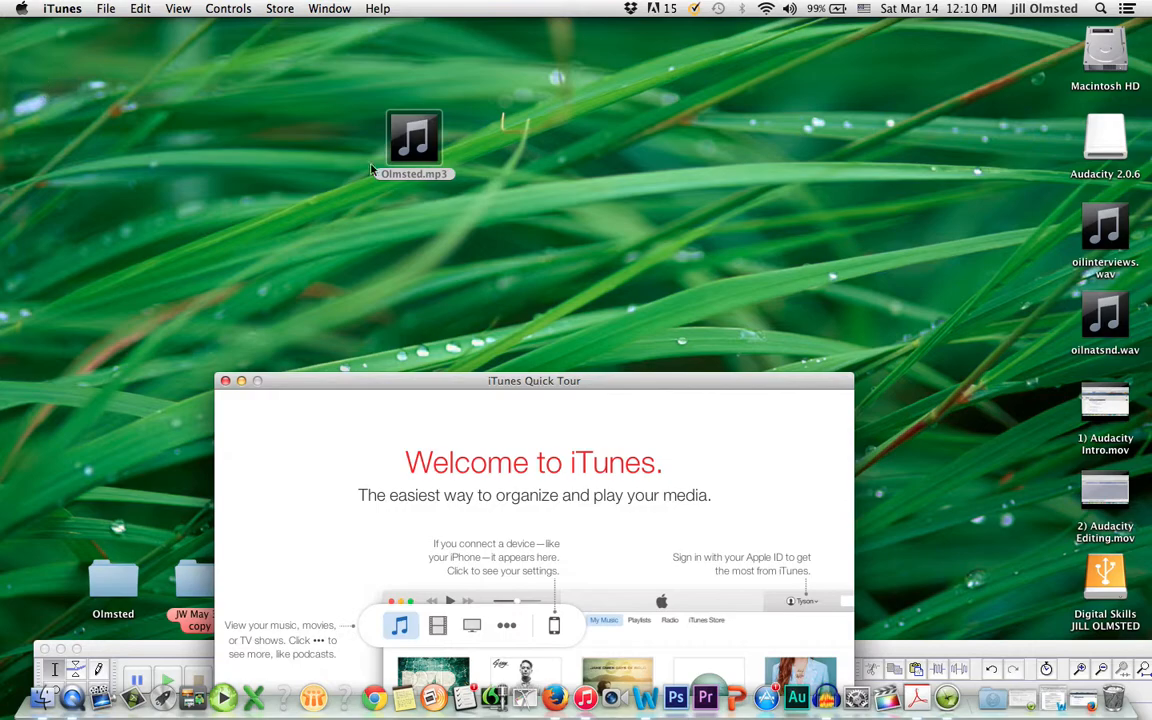
- Move the iTunes Quick Tour window aside and bring the Audacity oilinterviews project window back into view
drag(756, 380, 381, 337)
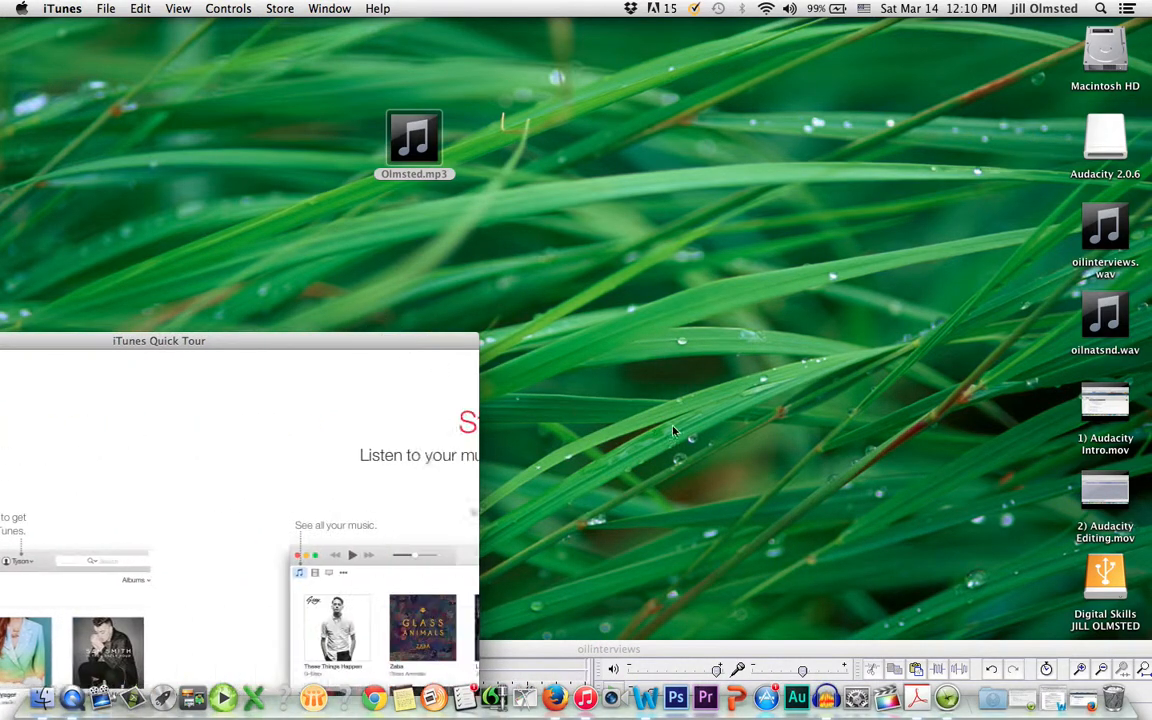
click(885, 650)
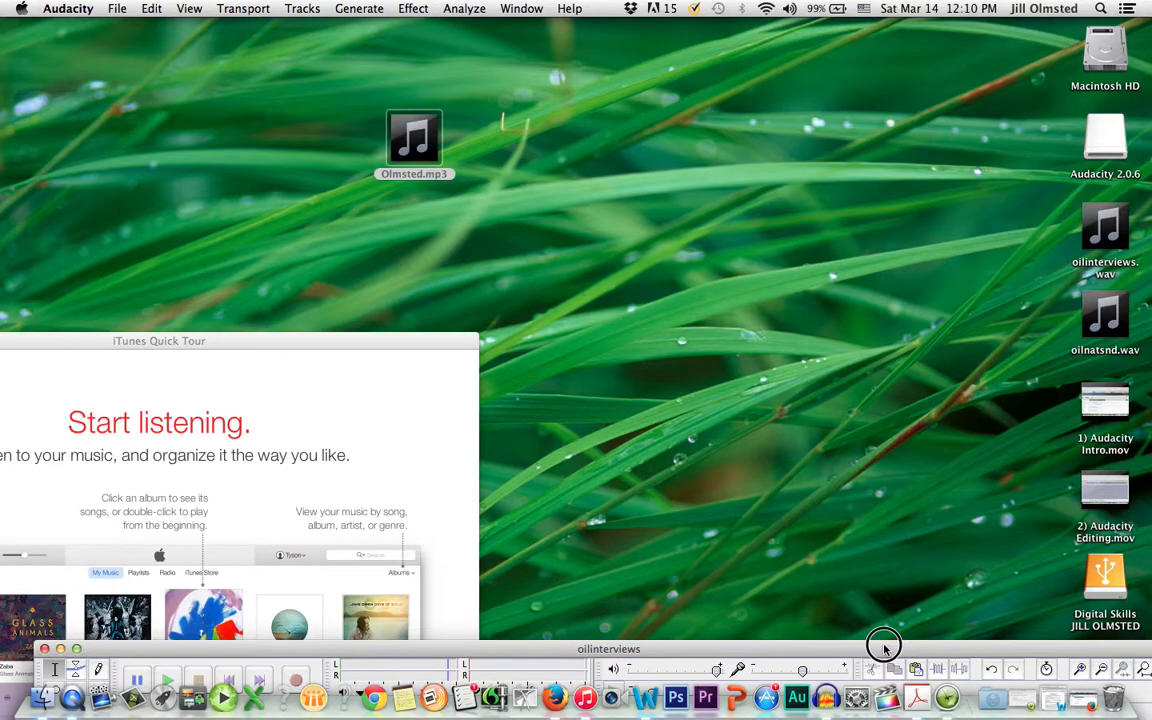
drag(884, 649, 858, 246)
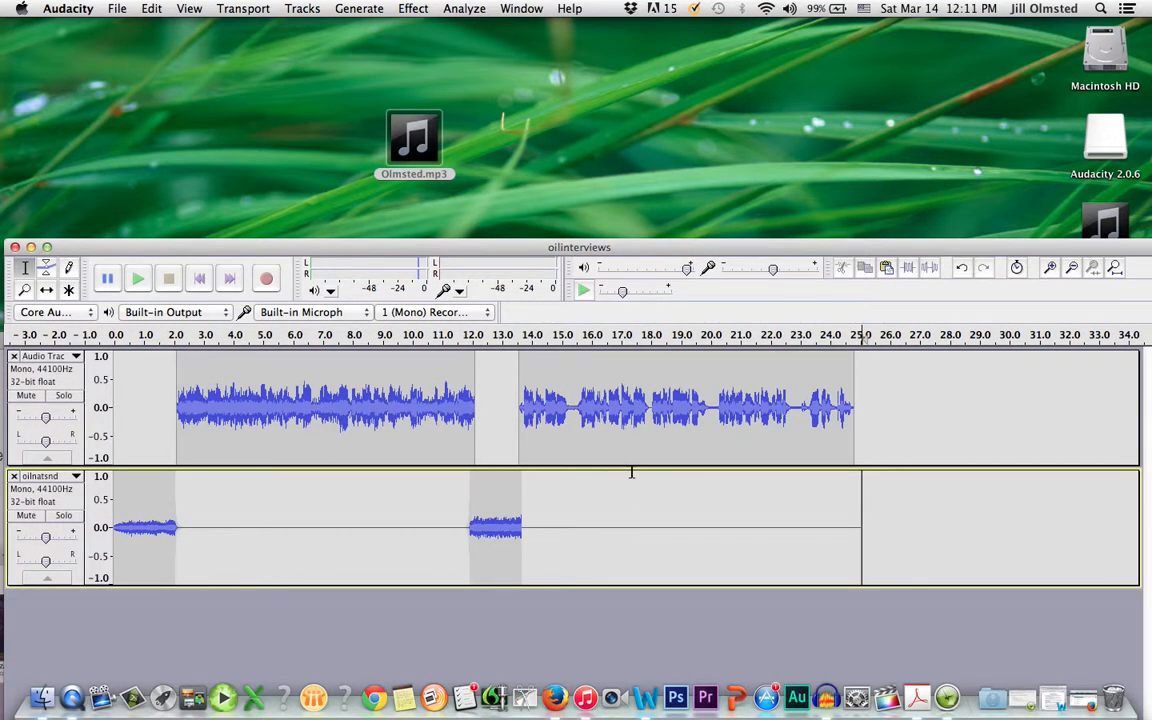